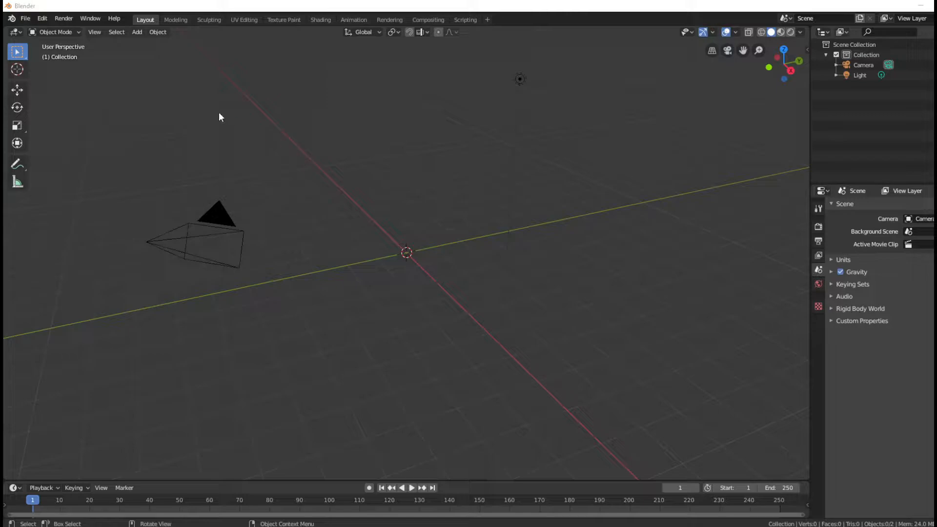
Step: Open the recent file AMasterFrame1.blend, discarding the unsaved changes in the current scene
click(26, 19)
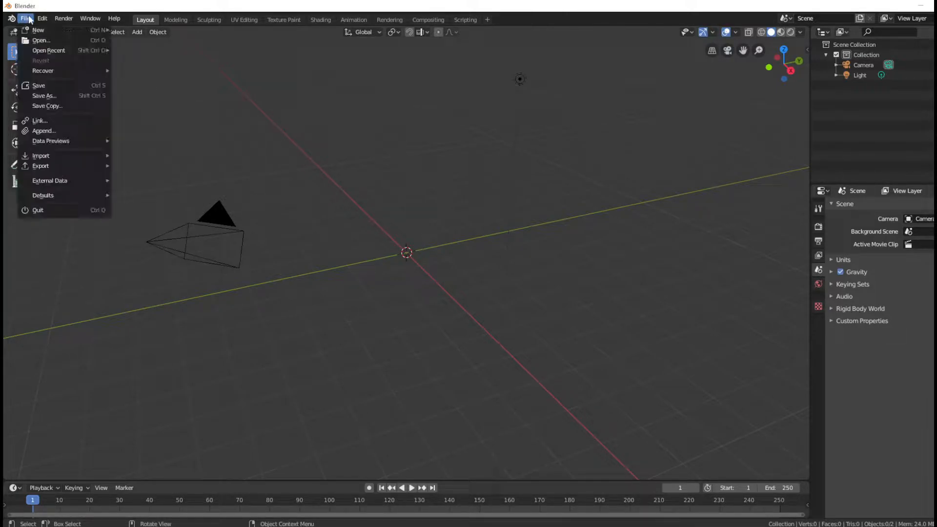
mouse_move(93, 51)
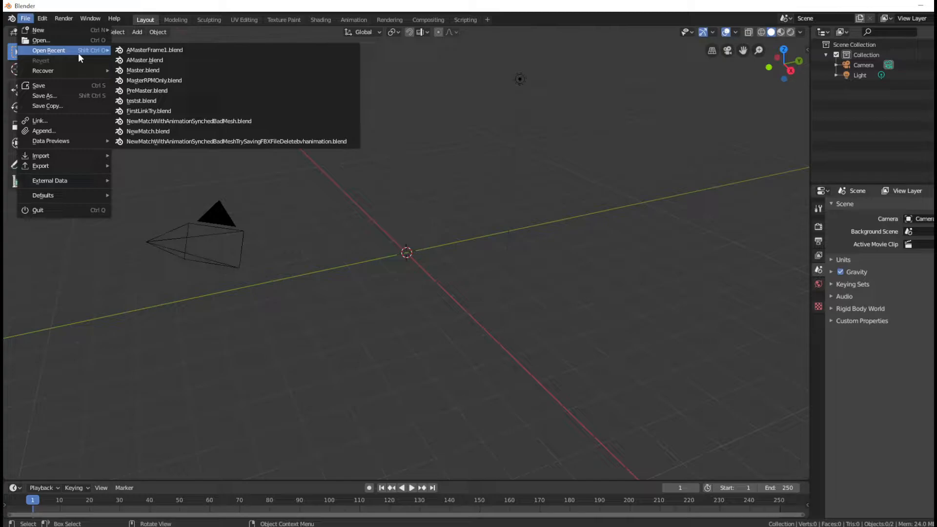
click(143, 51)
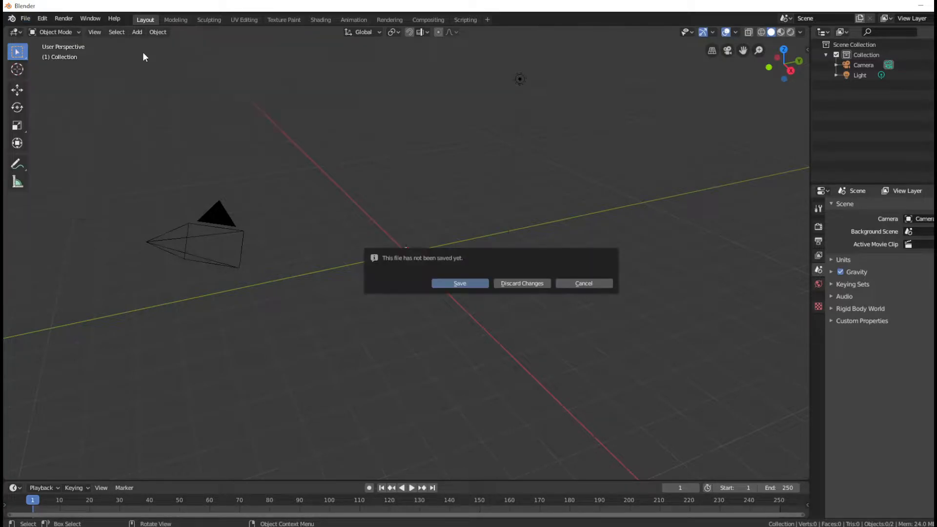
click(514, 285)
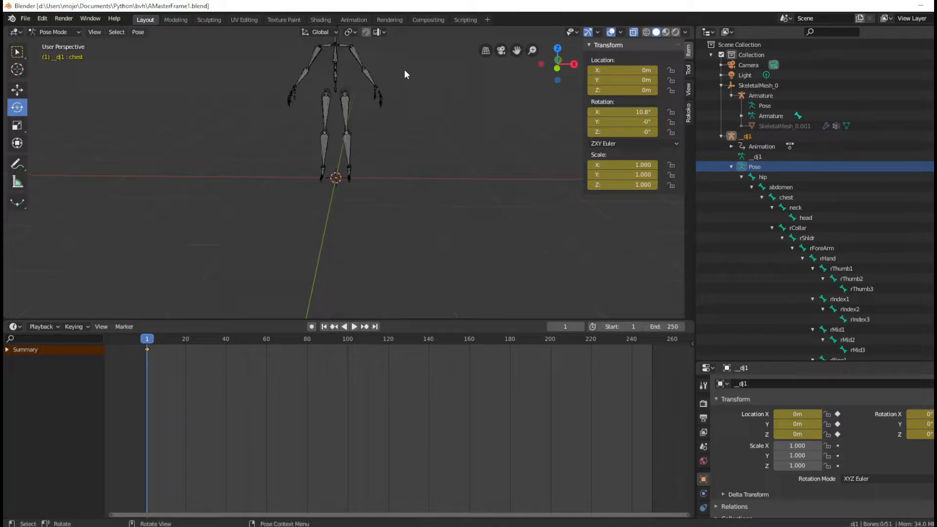
Step: Review the SkeletalMesh_0 and __dj1 hierarchies, leave the __dj1 branch collapsed, and examine the whole skeleton
click(720, 137)
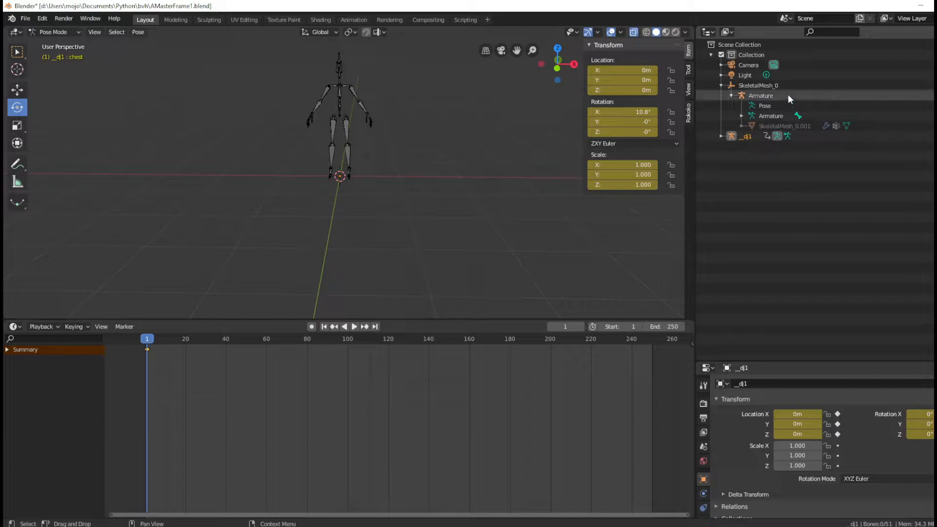
click(765, 86)
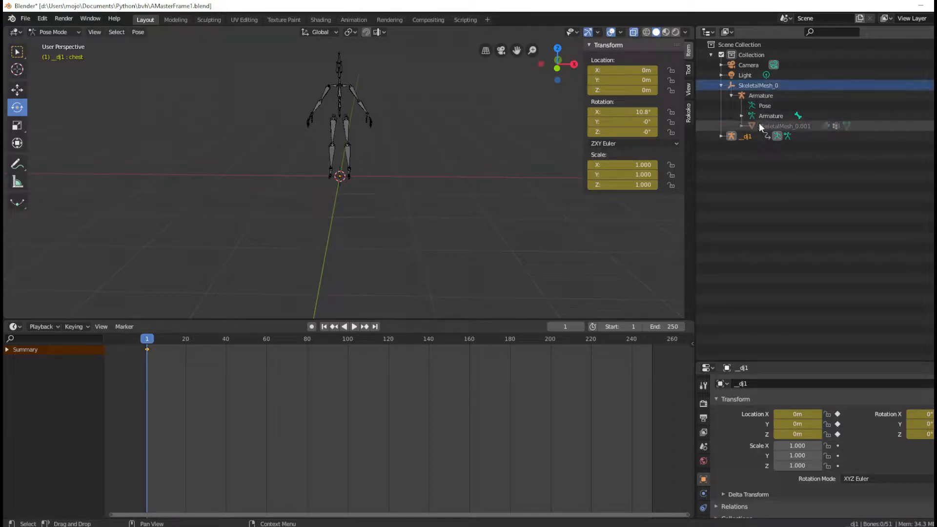
click(934, 126)
click(934, 126)
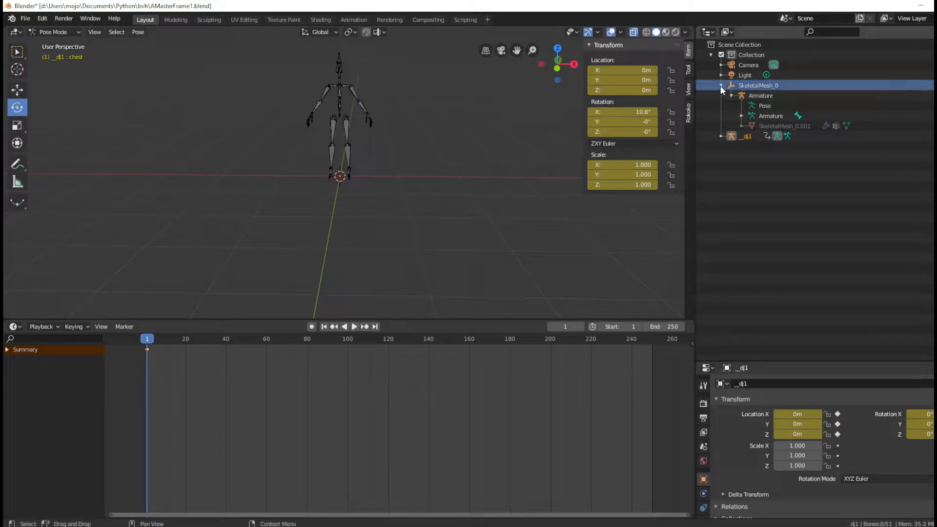
shift+click(721, 139)
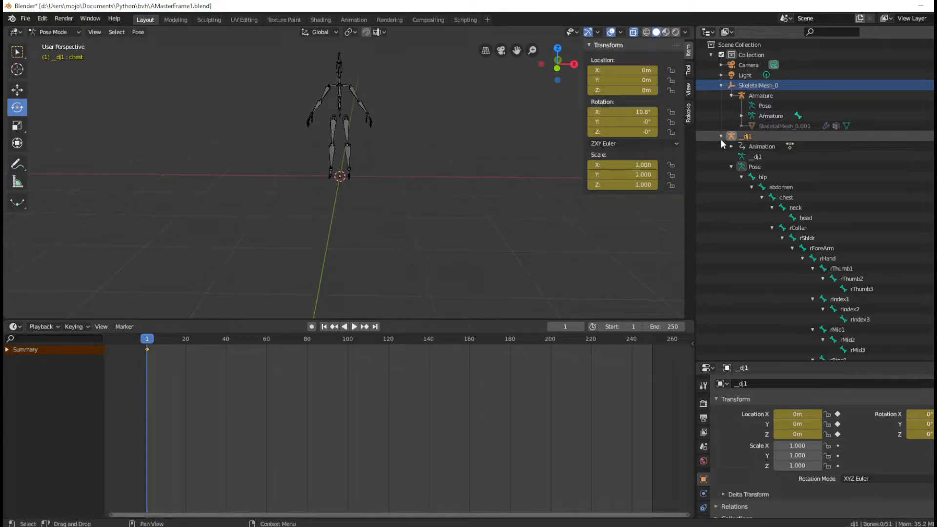
click(721, 139)
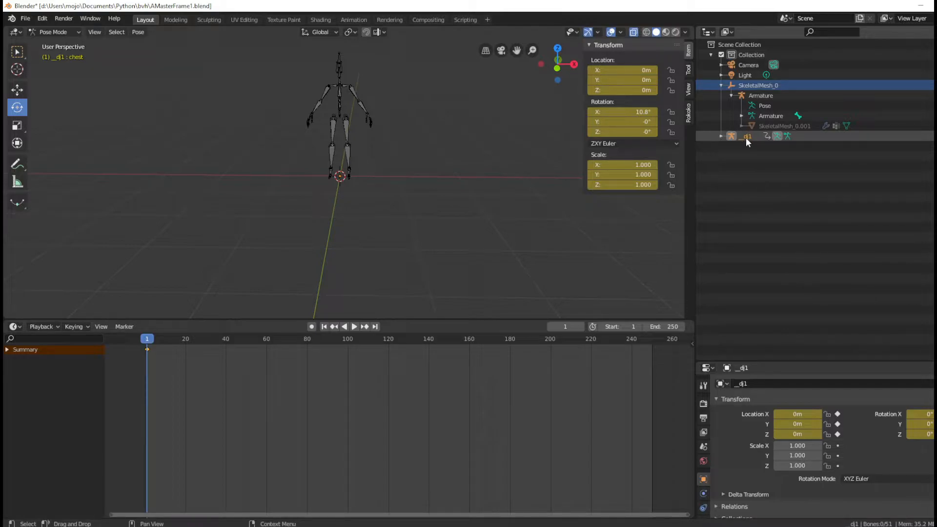
scroll(324, 72, up, 4)
middle_drag(326, 78, 226, 84)
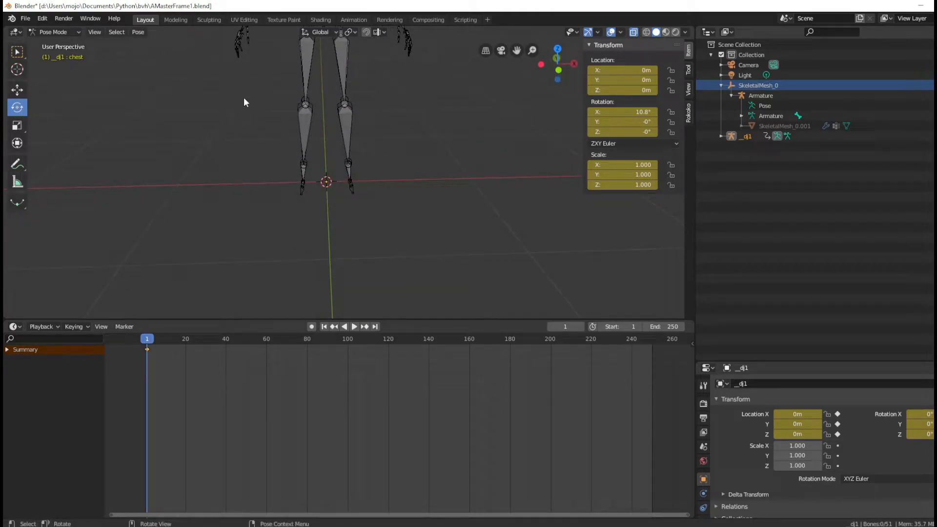
shift+middle_drag(326, 143, 350, 236)
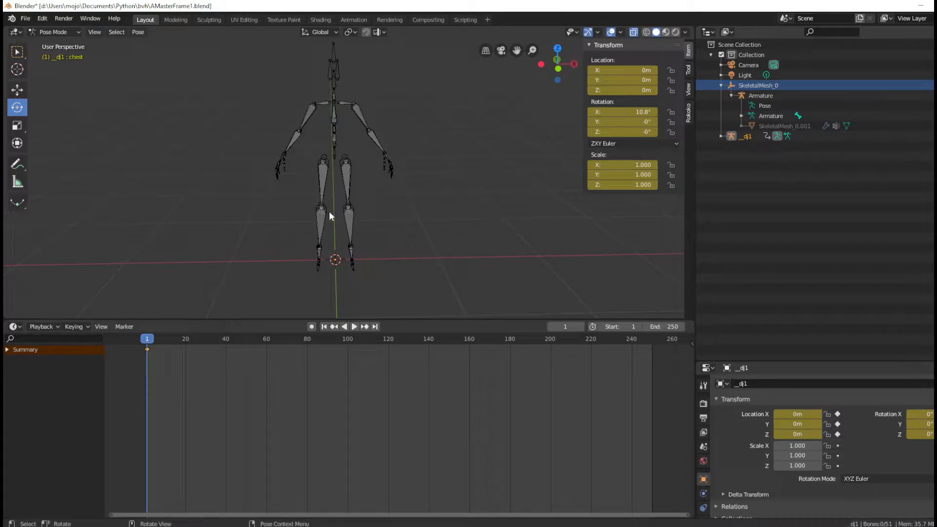
Step: Import the motion capture file __dj3.bvh from the Poser-M4-BVH folder at a scale of 0.025
click(28, 19)
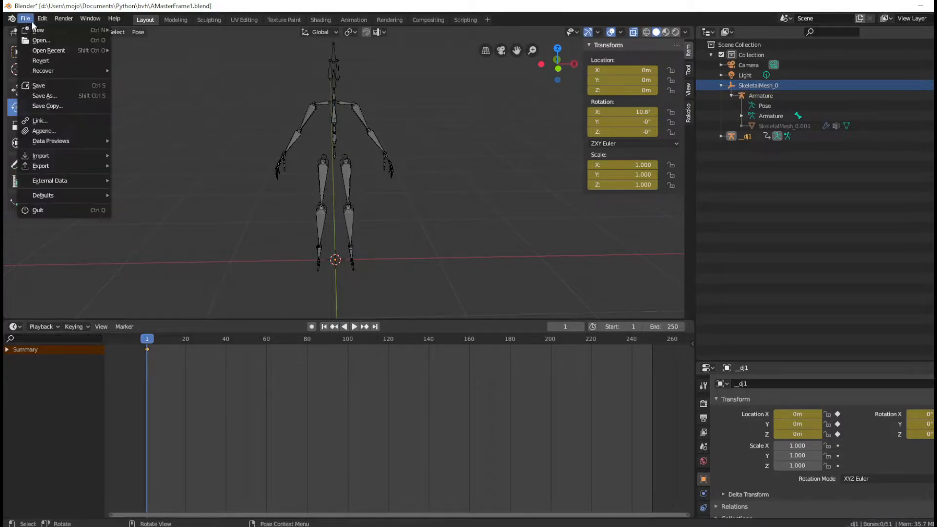
mouse_move(62, 157)
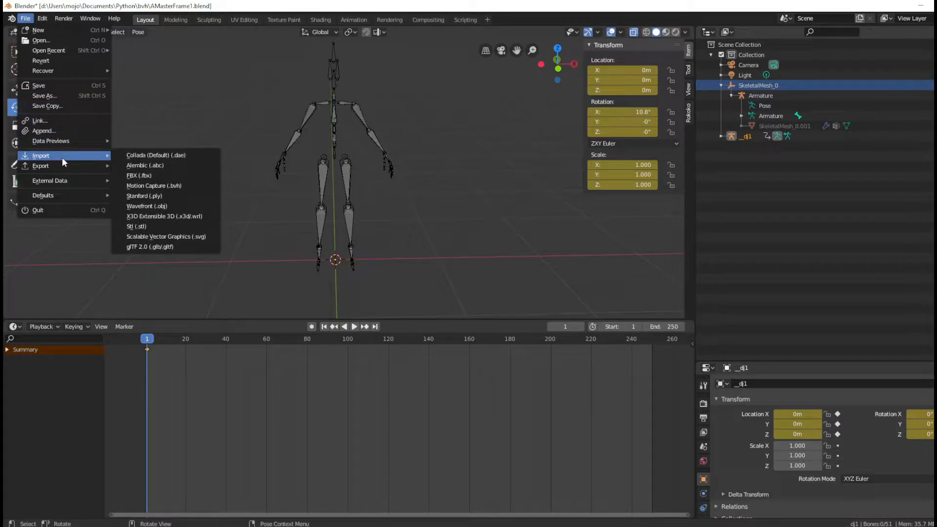
click(165, 186)
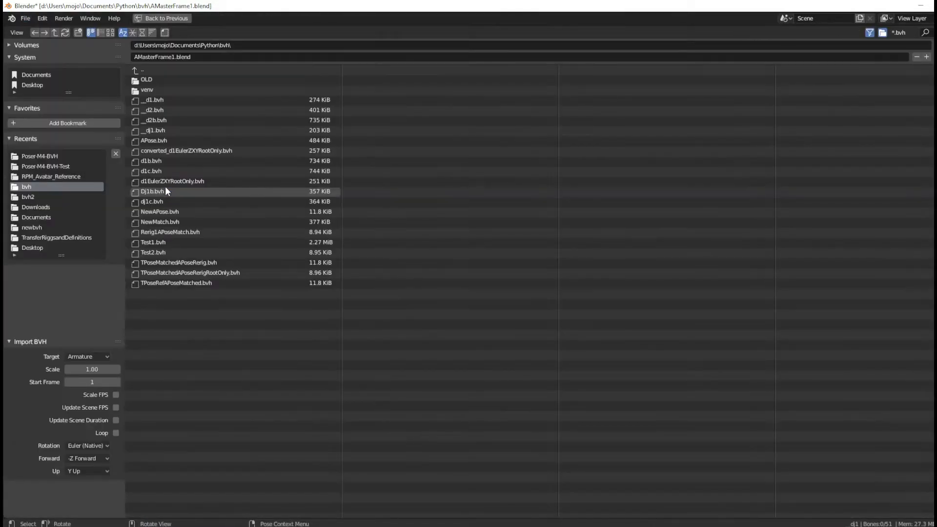
click(46, 155)
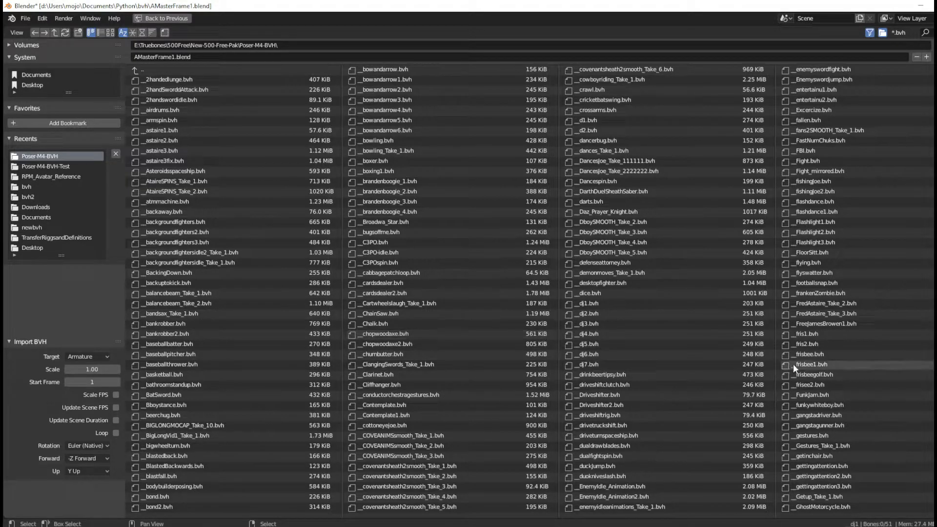
click(588, 324)
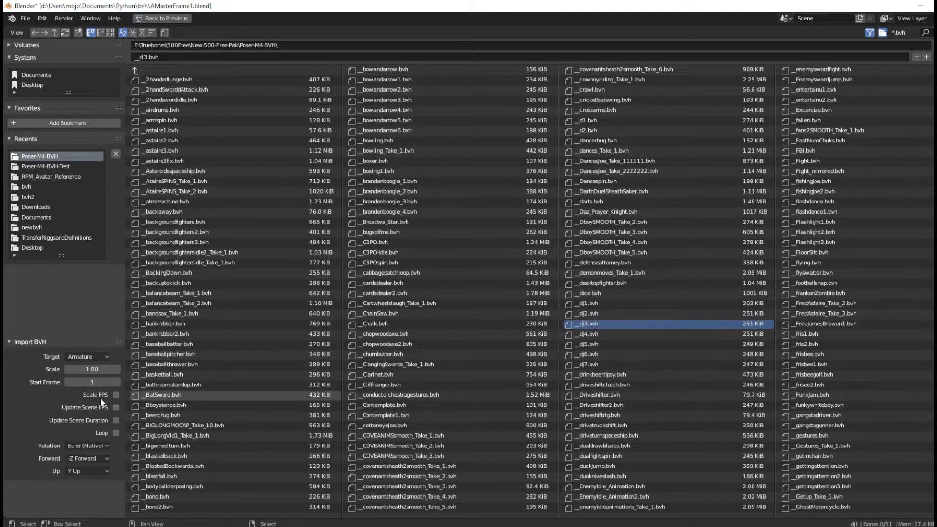
click(98, 369)
text(0.025)
click(25, 410)
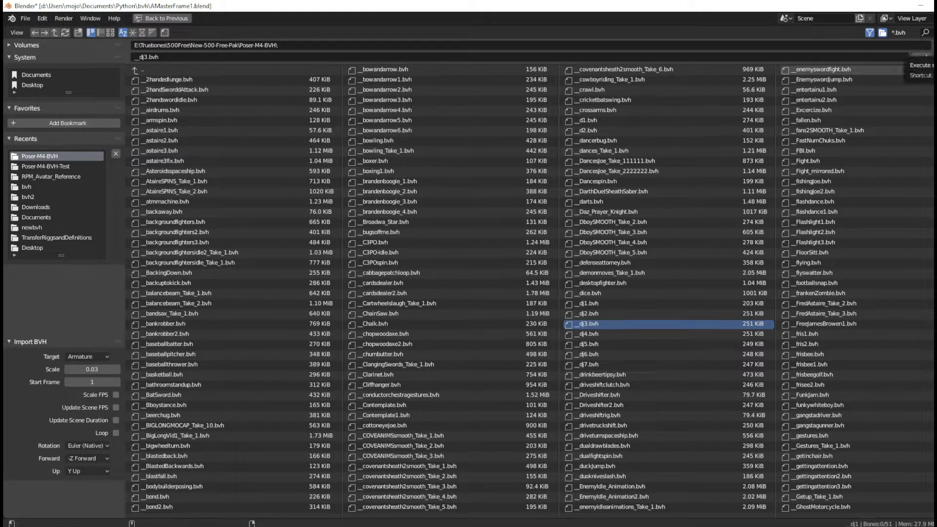
click(935, 45)
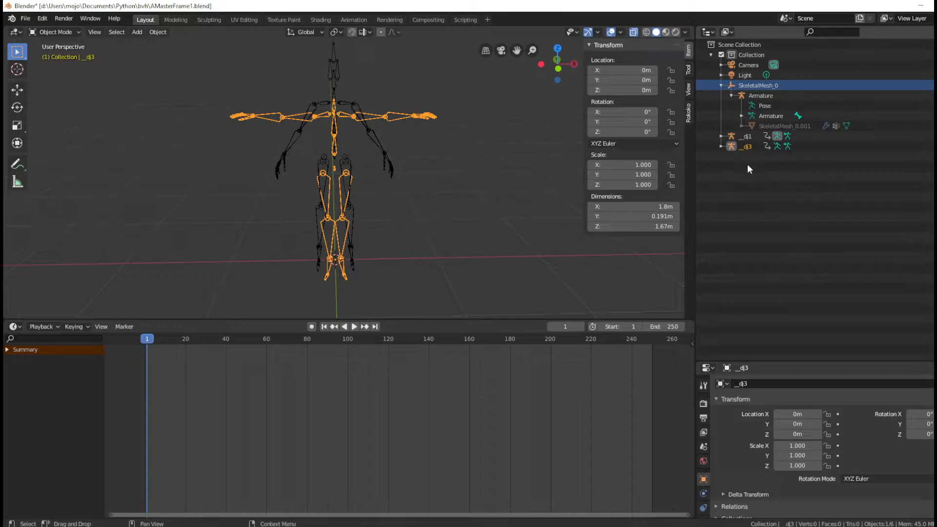
Step: Collapse the SkeletalMesh_0 branch and examine the bone hierarchy under the __dj1 armature
click(750, 152)
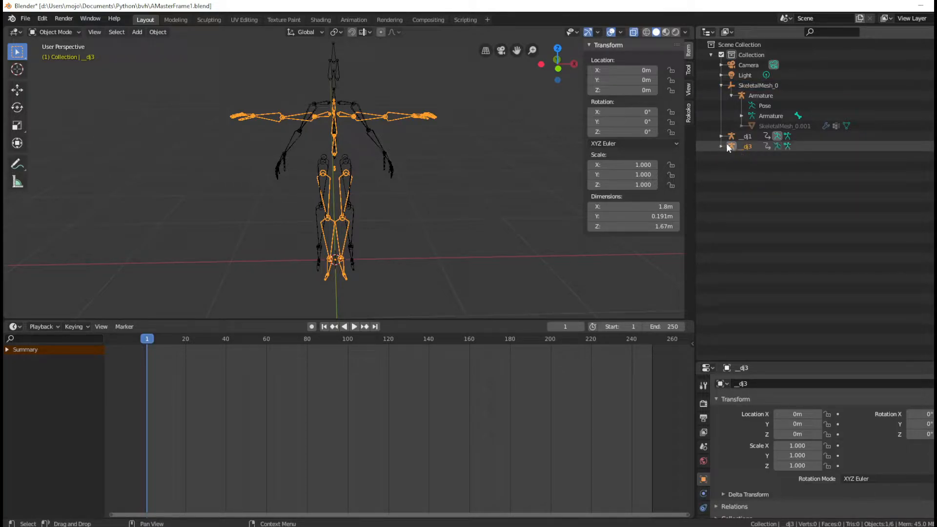
click(721, 85)
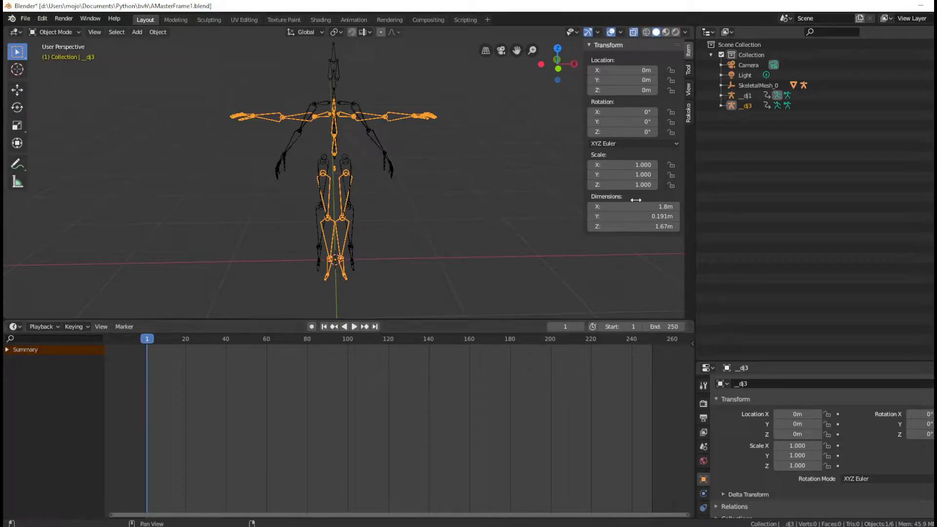
shift+click(722, 95)
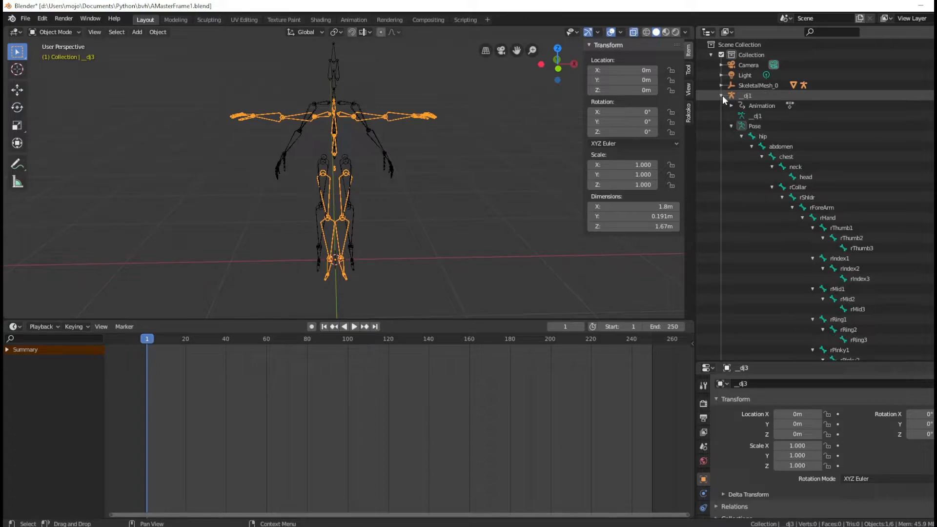
click(722, 95)
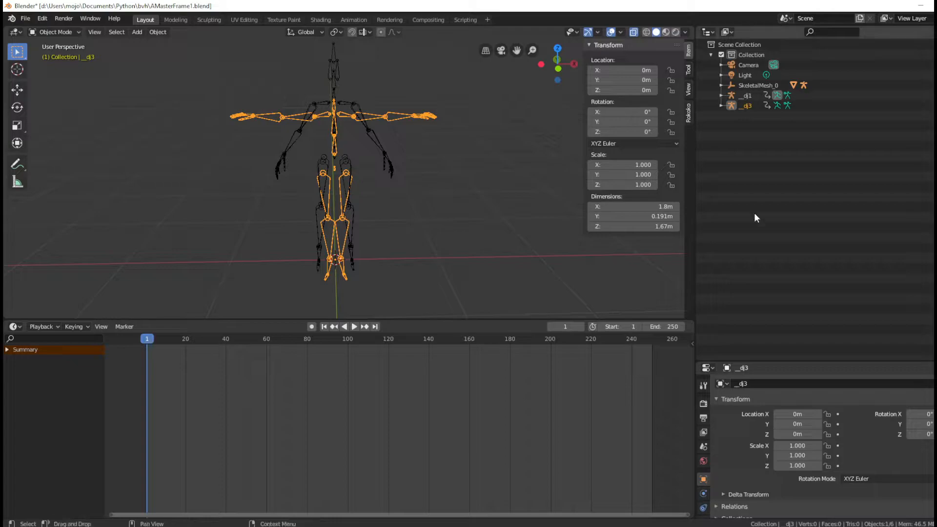
click(721, 95)
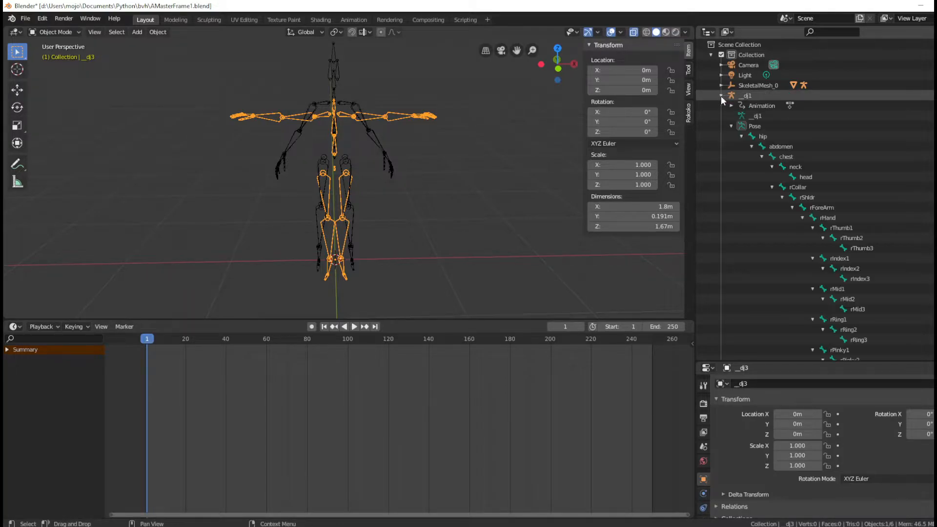
click(721, 96)
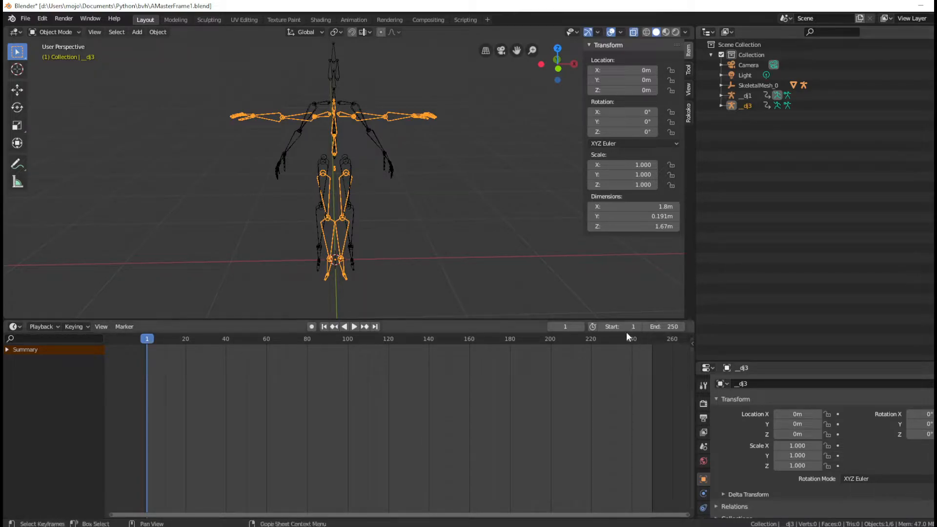
Step: Select the __dj1 armature and switch it to Pose Mode
click(747, 97)
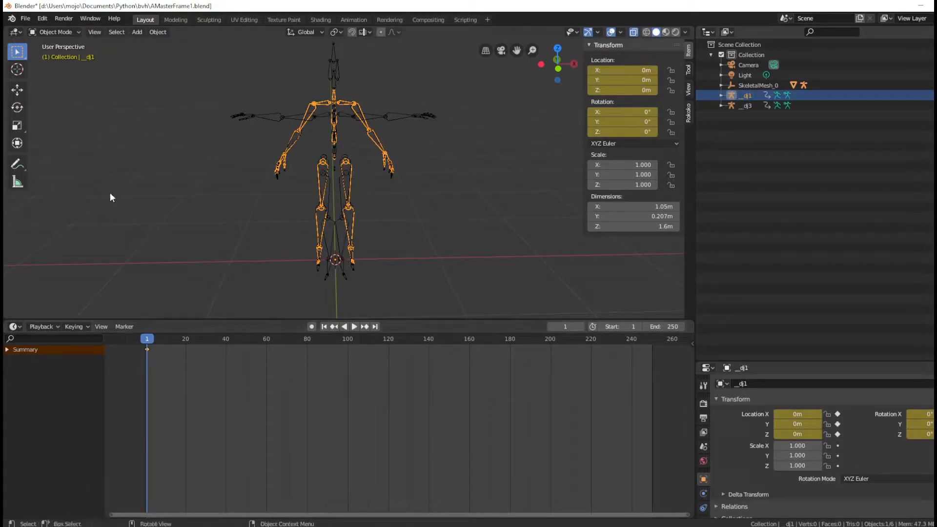
click(63, 33)
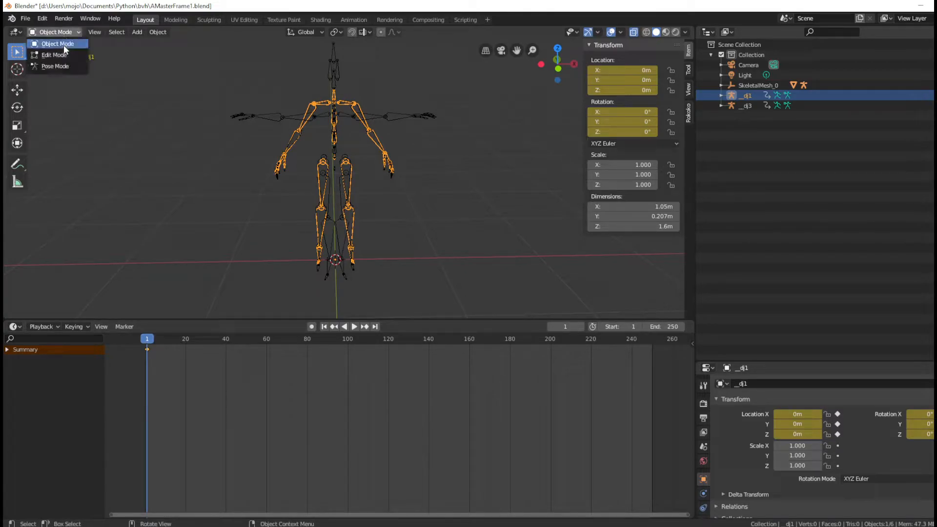
click(57, 65)
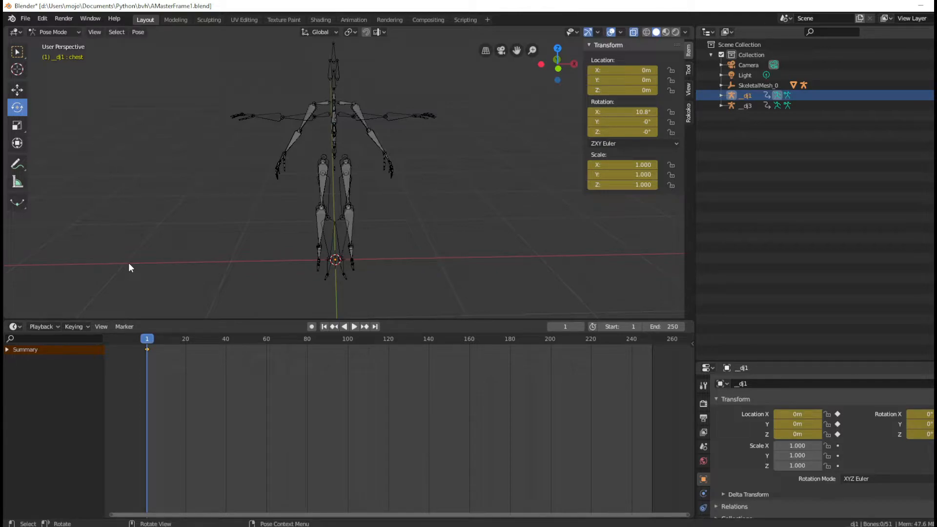
Step: Change the timeline area to a Dope Sheet and check the channels under its summary
click(19, 328)
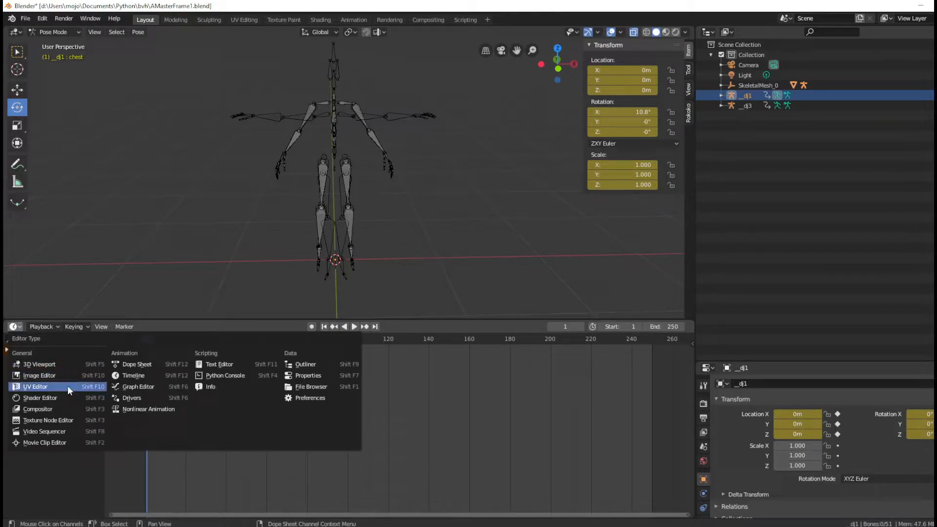
click(137, 365)
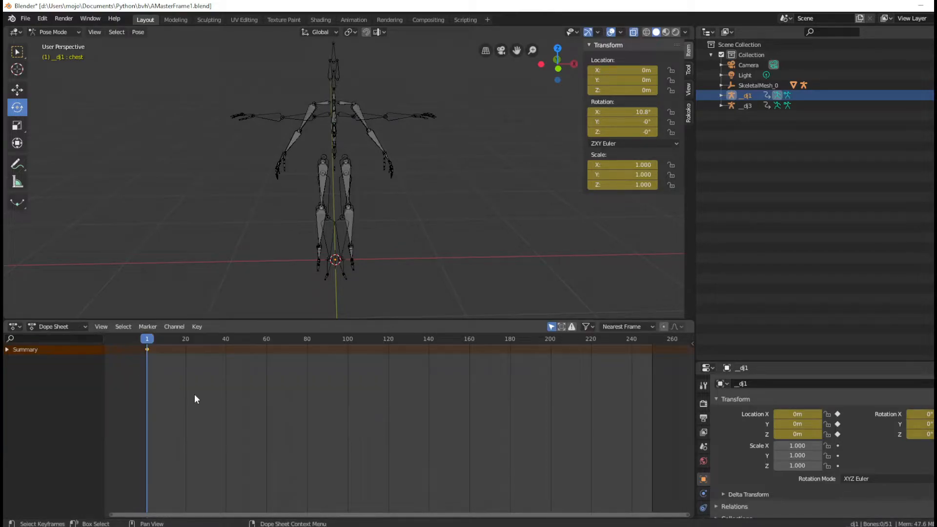
click(8, 350)
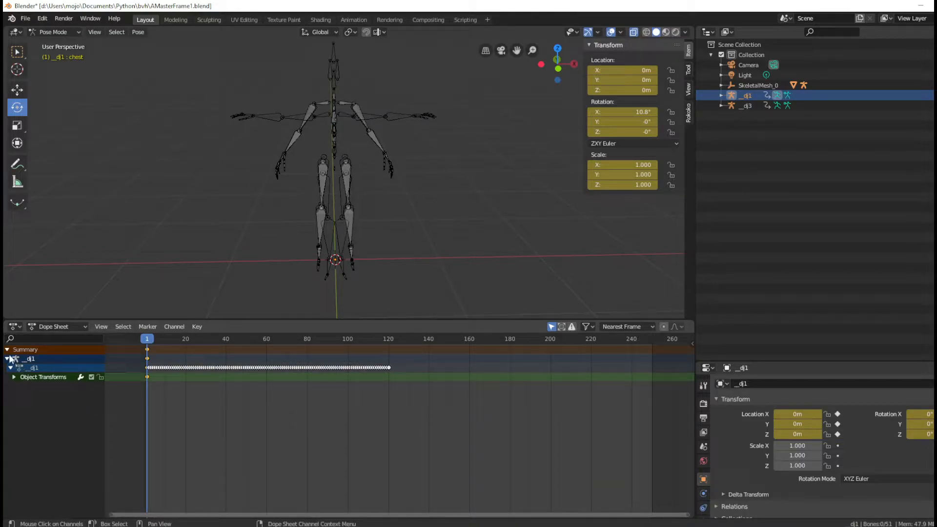
click(8, 350)
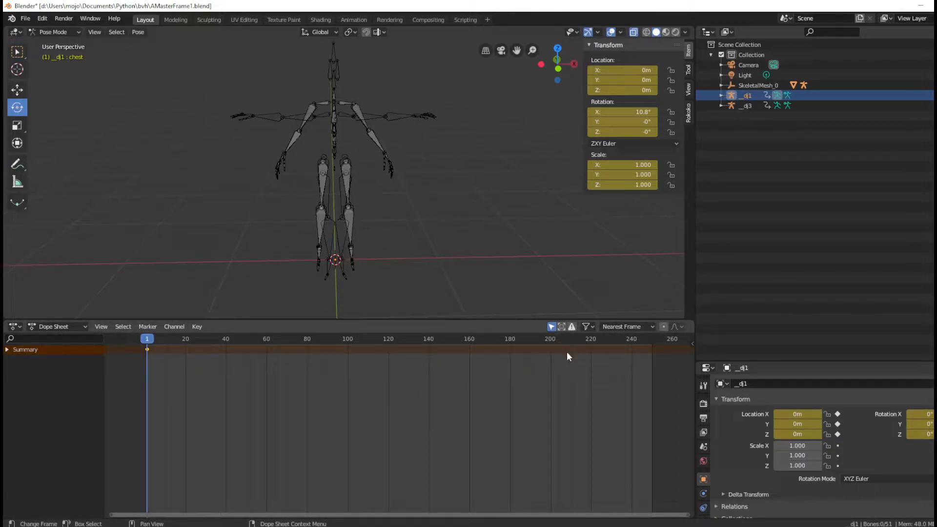
Step: Turn off the selected-only filter in the Dope Sheet and expand the summary to show the keyframes of all __dj1 bones
click(550, 327)
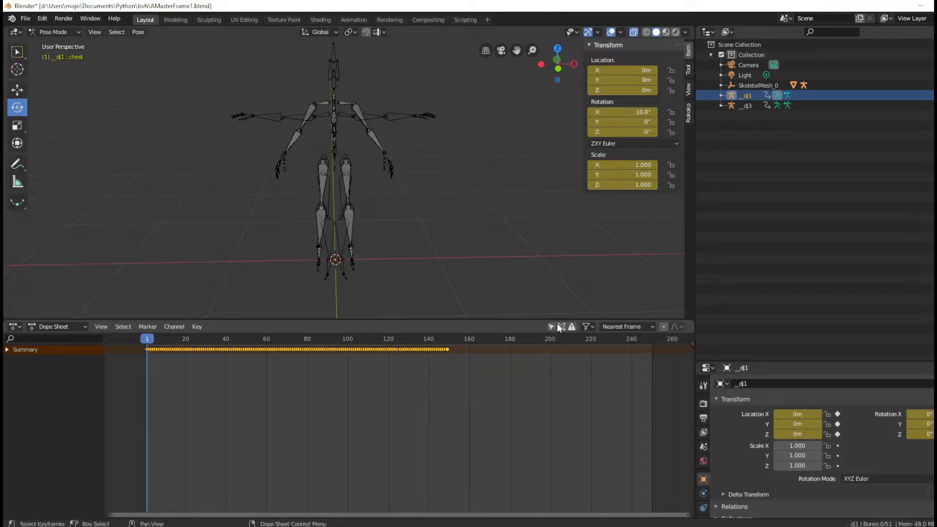
click(8, 350)
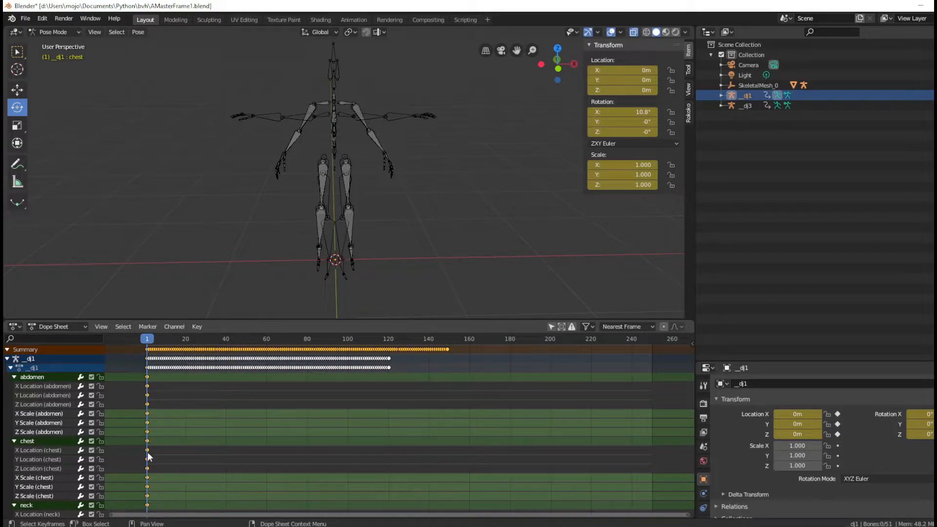
scroll(151, 398, up, 4)
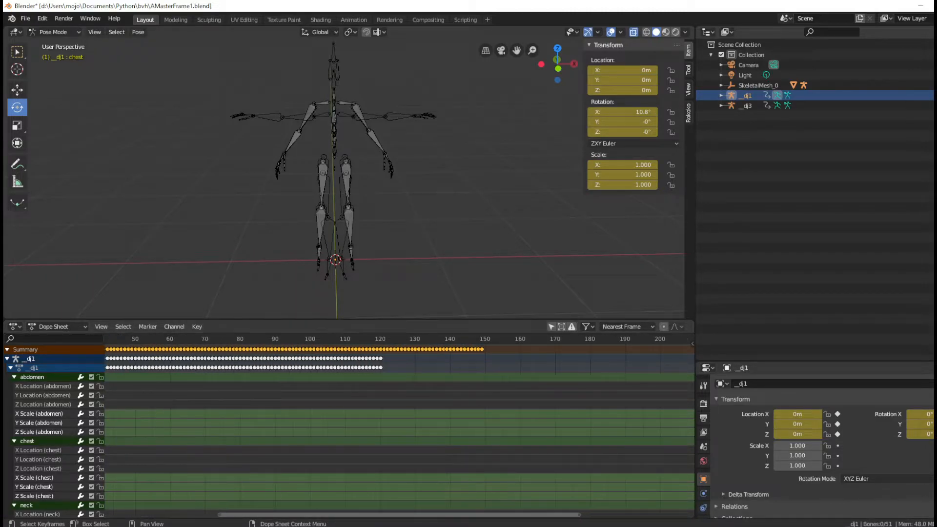
drag(317, 515, 184, 513)
scroll(178, 425, up, 2)
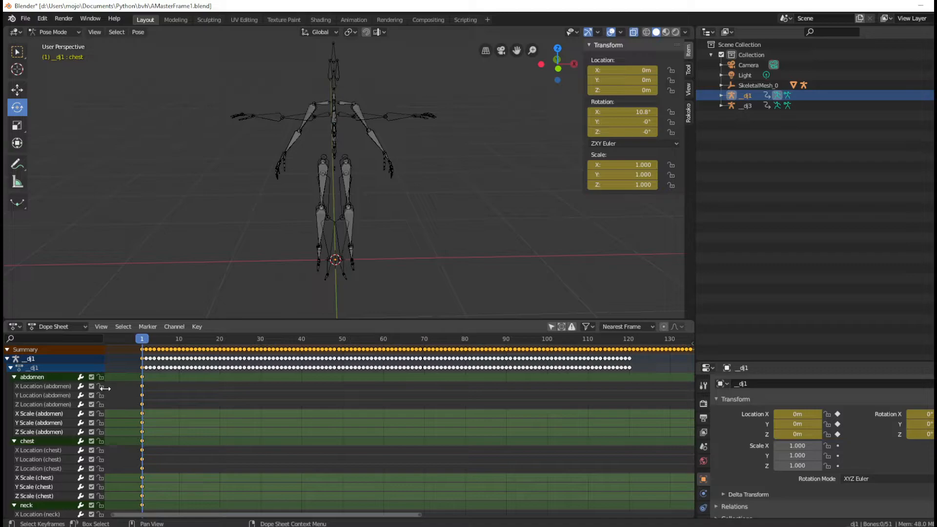
Step: Copy the frame 1 keyframes of all __dj1 bones in the Dope Sheet
click(143, 365)
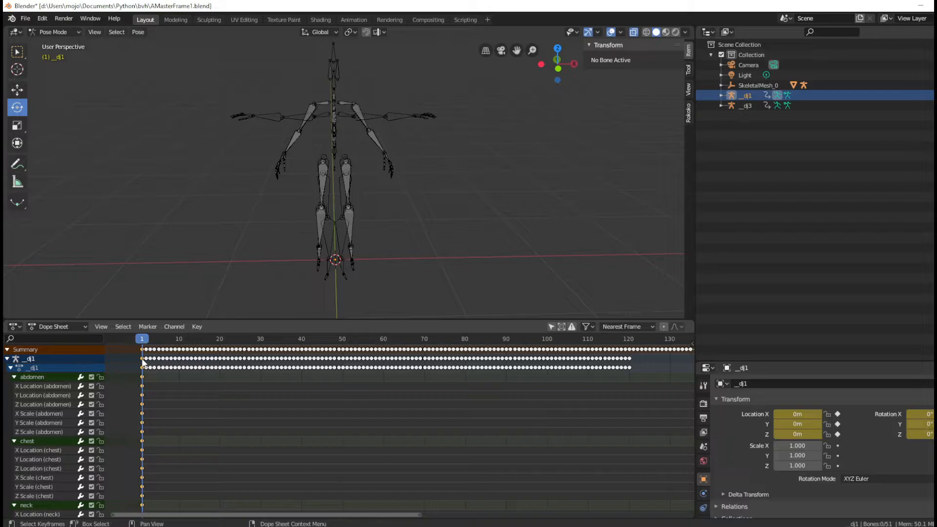
right_click(144, 362)
click(128, 360)
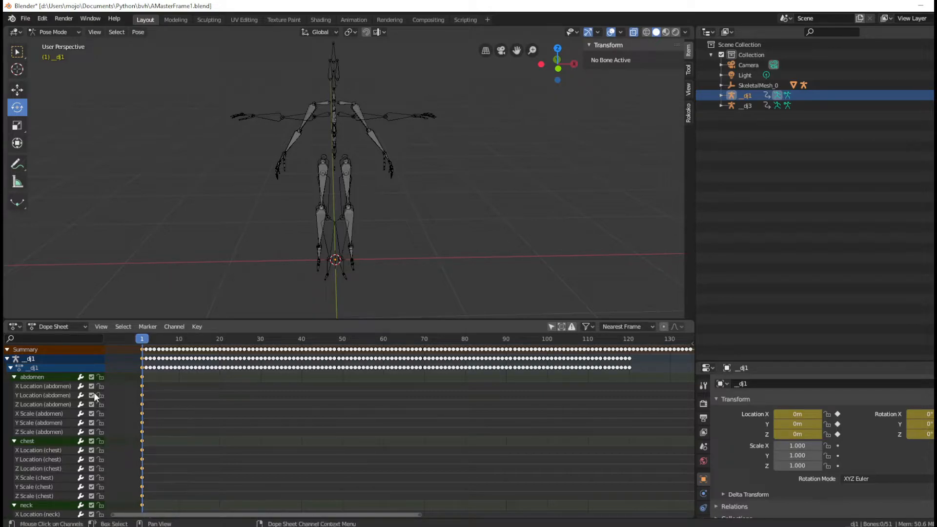
Step: Add the __dj3 armature to the selection and paste the copied pose keyframes onto its channels at frame 1
click(761, 106)
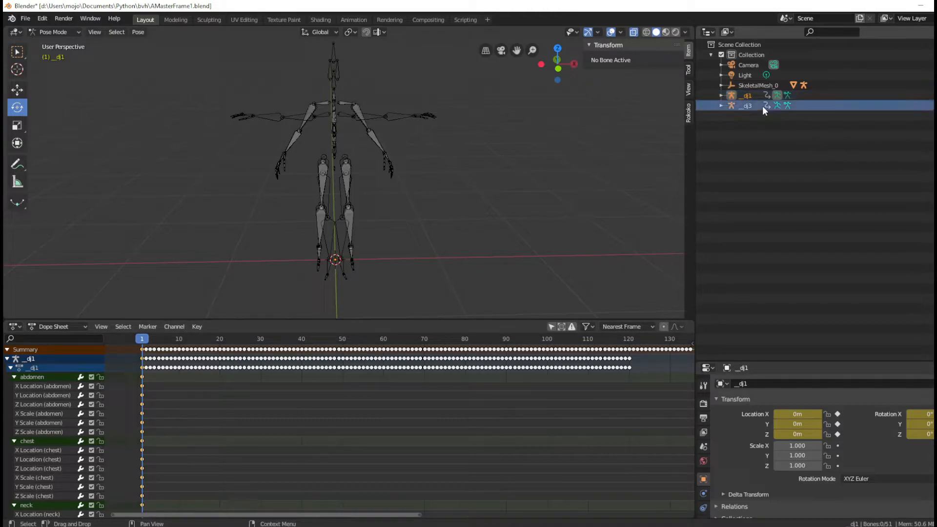
click(8, 359)
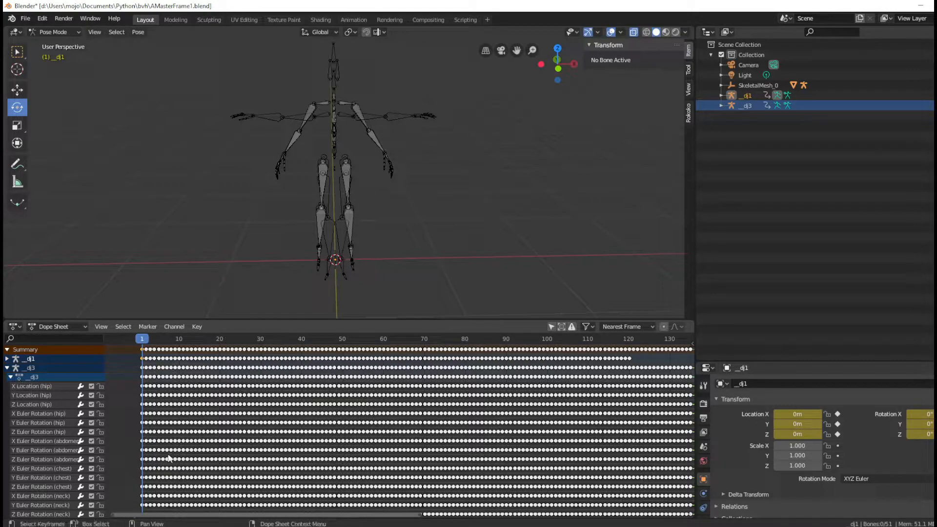
right_click(142, 369)
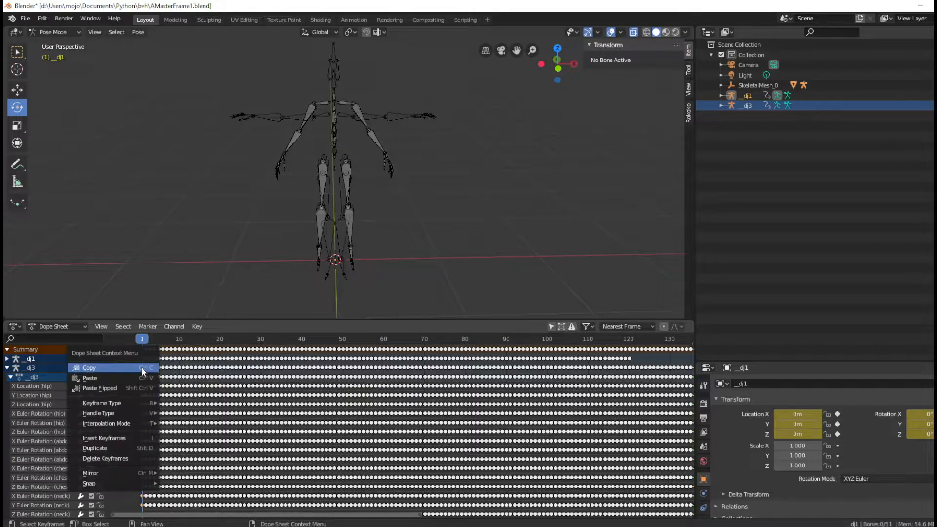
click(115, 376)
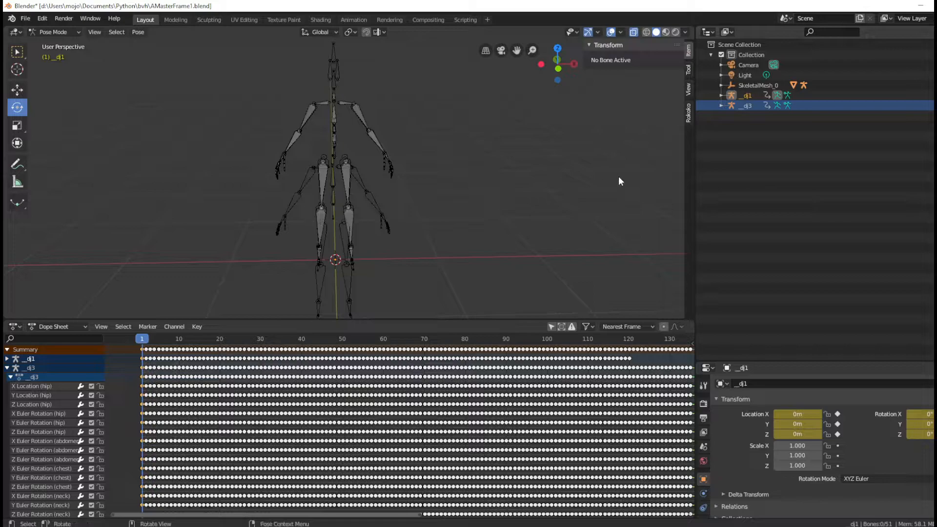
Step: Show the Rokoko Retargeting settings, enlarging the 3D view and collapsing the Studio Command API section
click(688, 113)
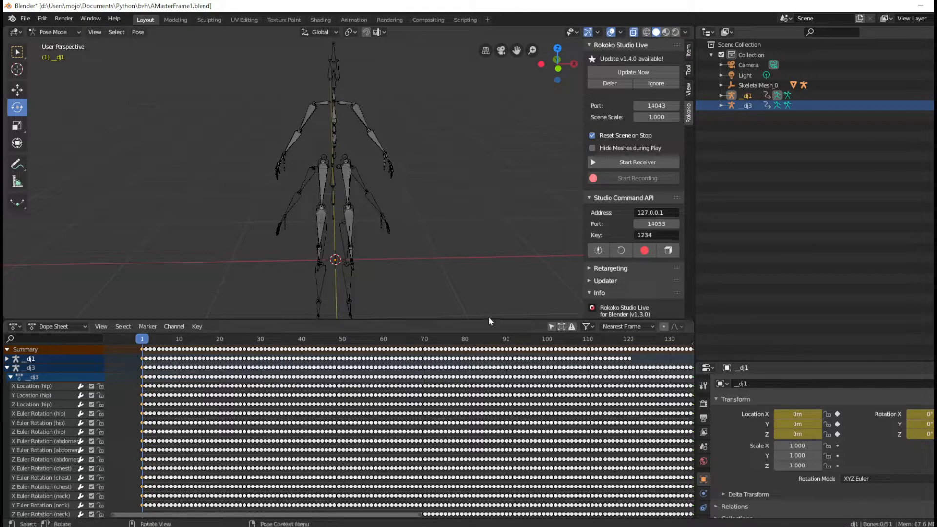
drag(488, 318, 488, 405)
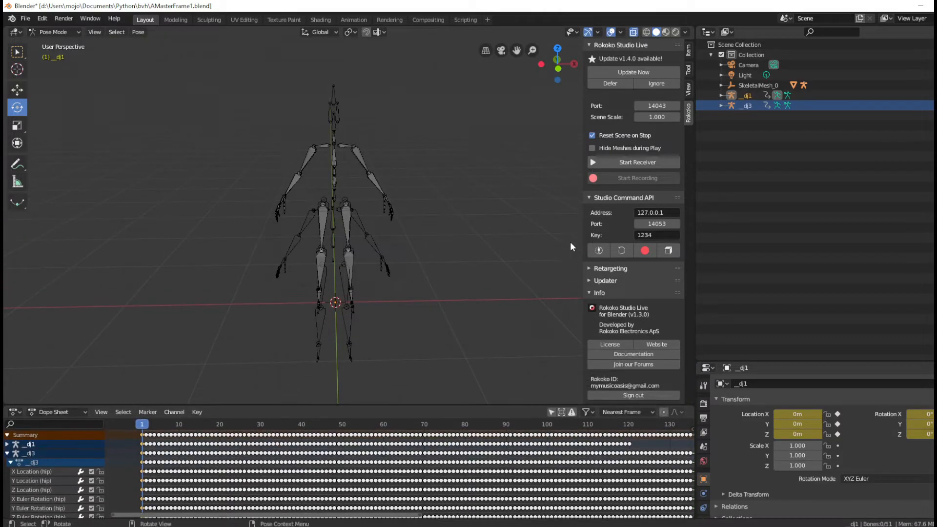
click(589, 196)
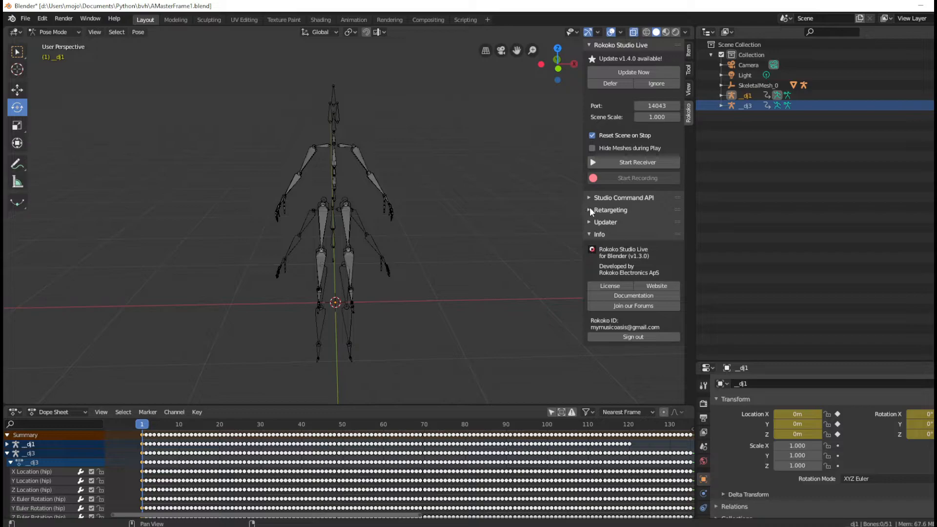
click(590, 209)
Step: Set the retargeting source to __dj3 and the target to Armature, checking that armature under SkeletalMesh_0
click(647, 237)
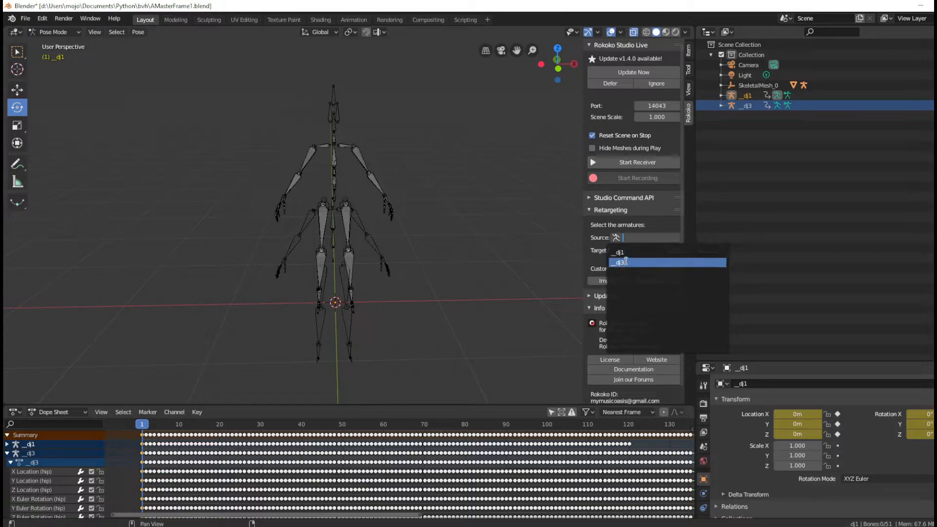
click(514, 248)
click(628, 237)
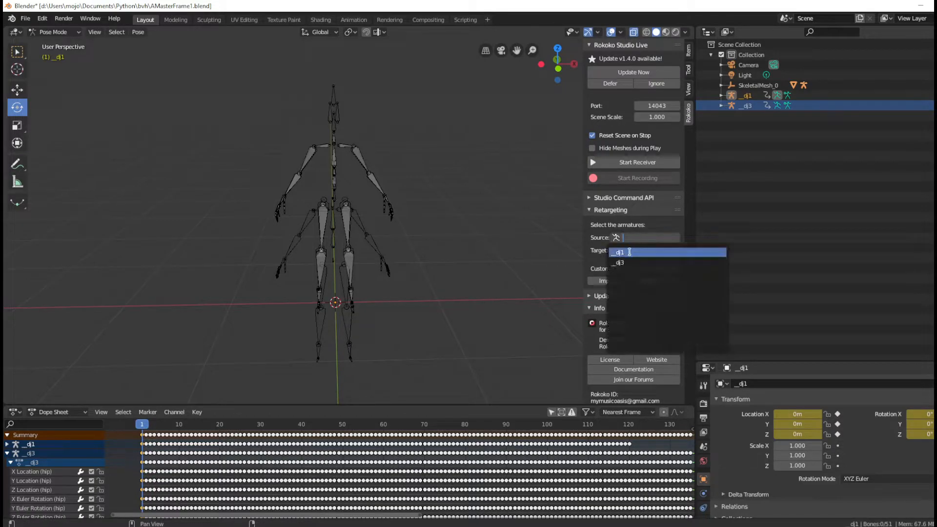
click(625, 264)
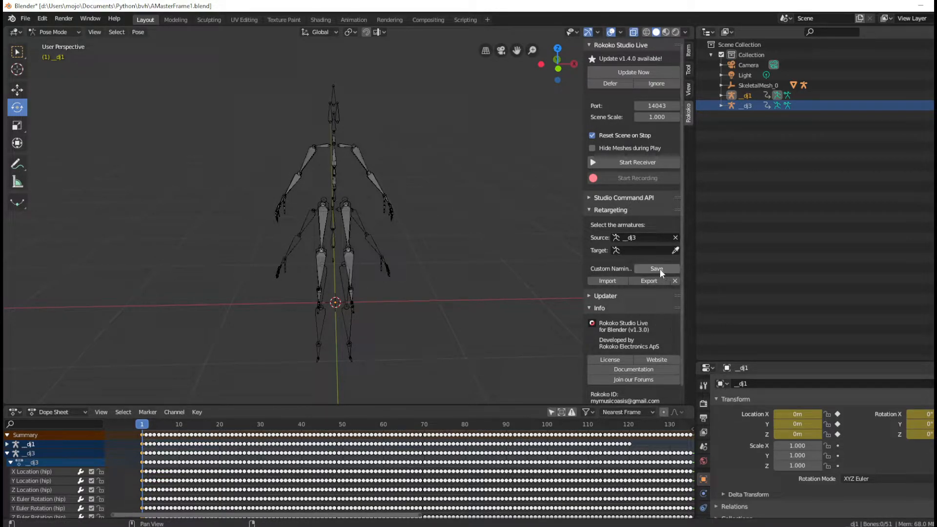
click(642, 251)
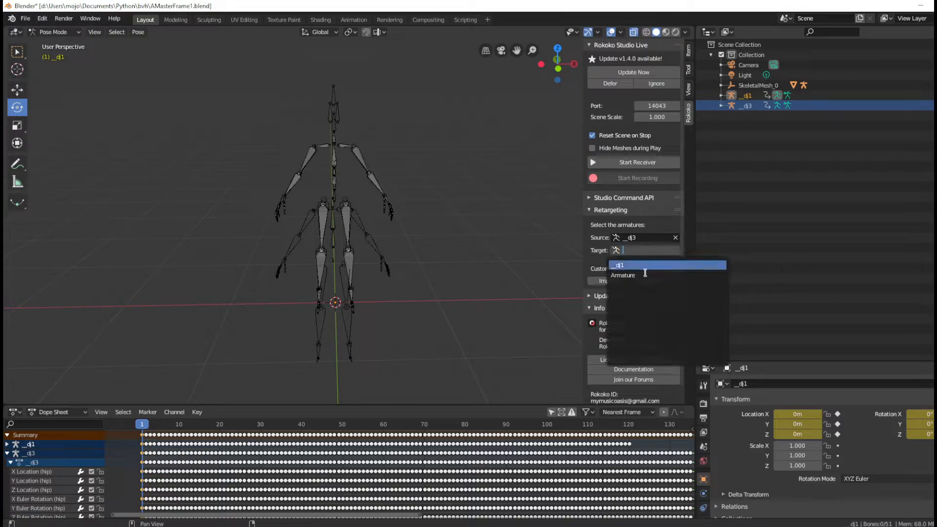
click(633, 278)
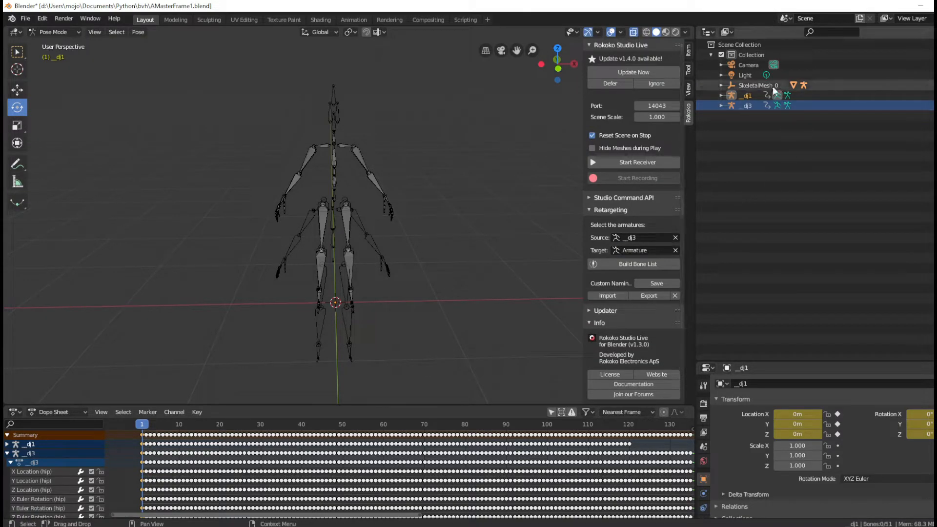
click(720, 86)
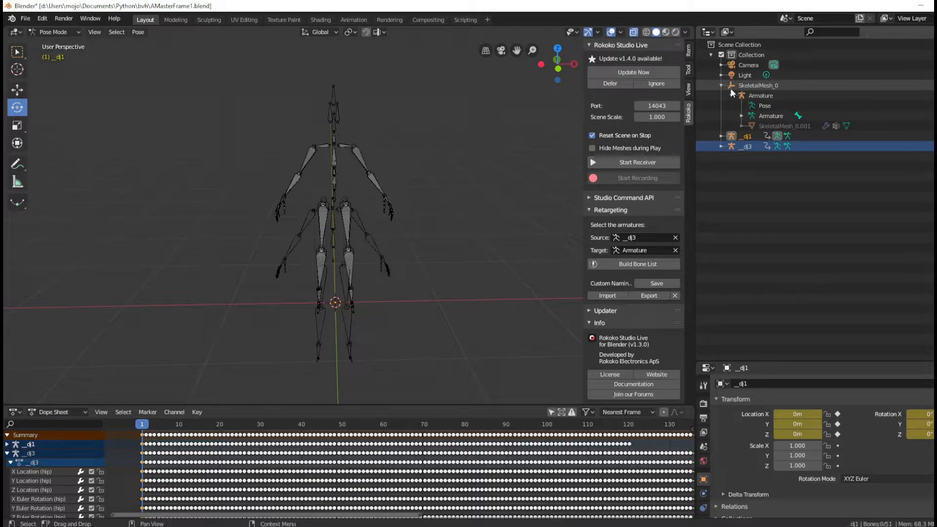
click(720, 86)
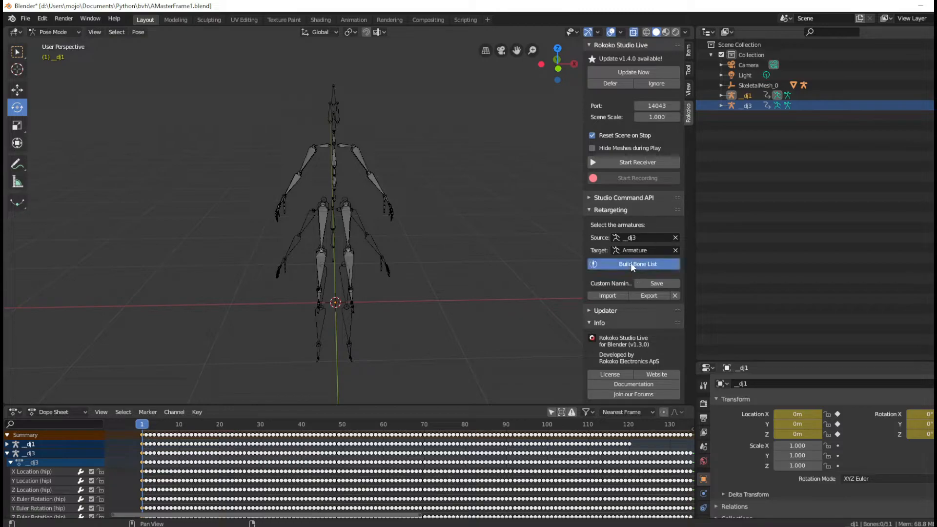
Step: Build the retargeting bone list, widen the sidebar and check how the __dj3 bones map to the Armature bones
click(631, 263)
drag(582, 226, 517, 226)
scroll(608, 335, down, 3)
scroll(641, 363, down, 5)
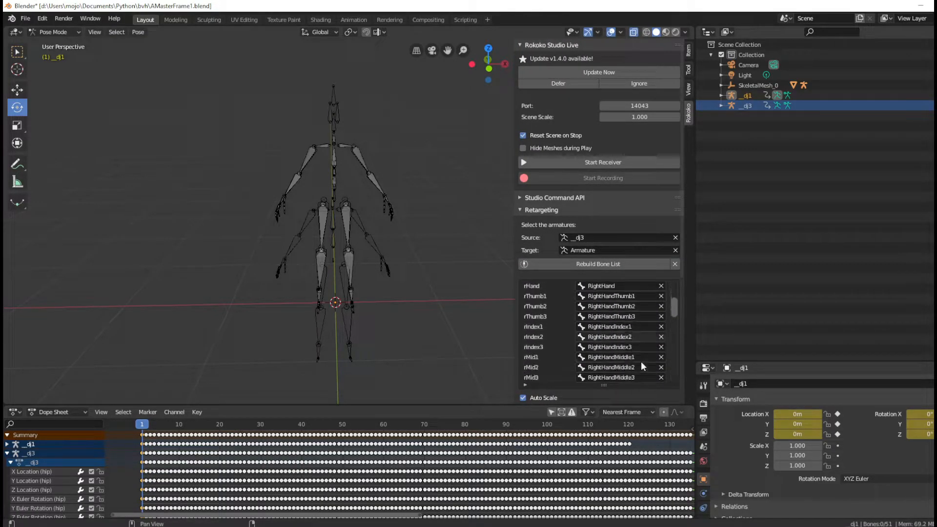
scroll(641, 358, up, 9)
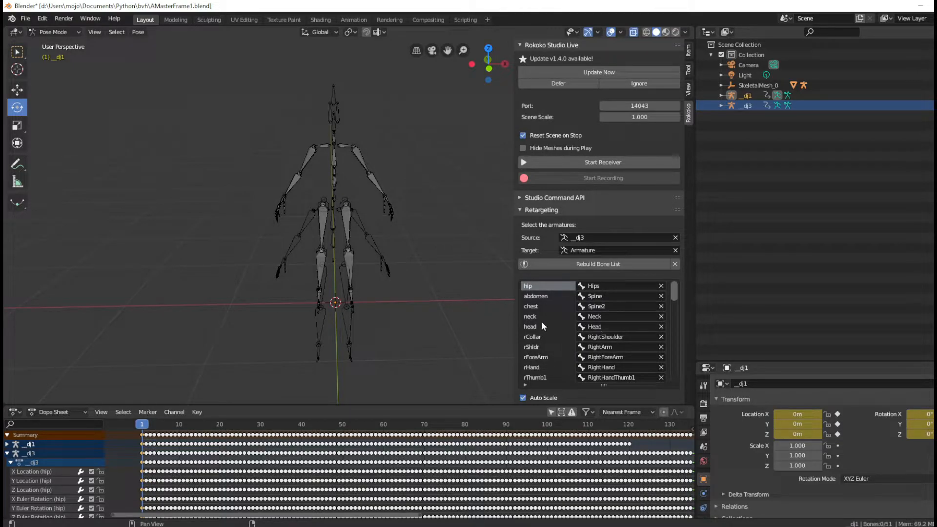
scroll(570, 306, down, 2)
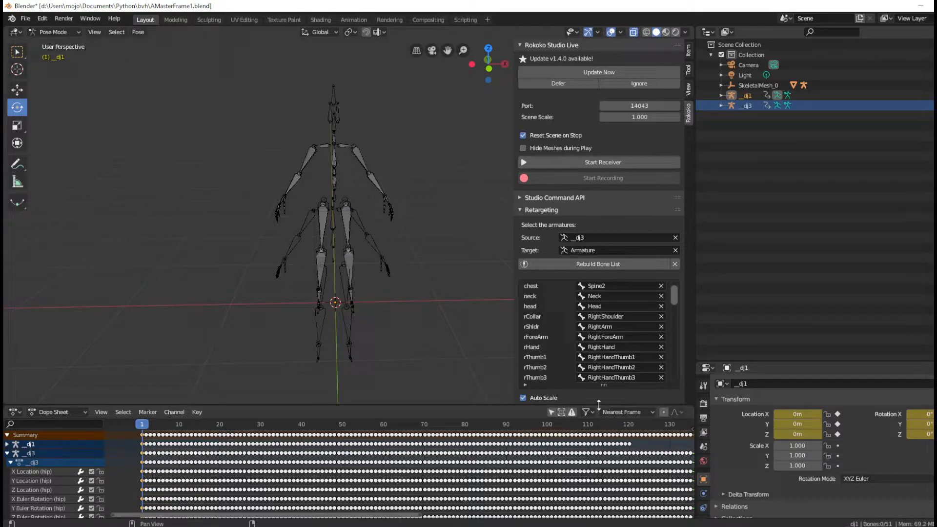
Step: Set the retargeting to use the Current pose and retarget the __dj3 animation onto the Armature
drag(598, 404, 601, 461)
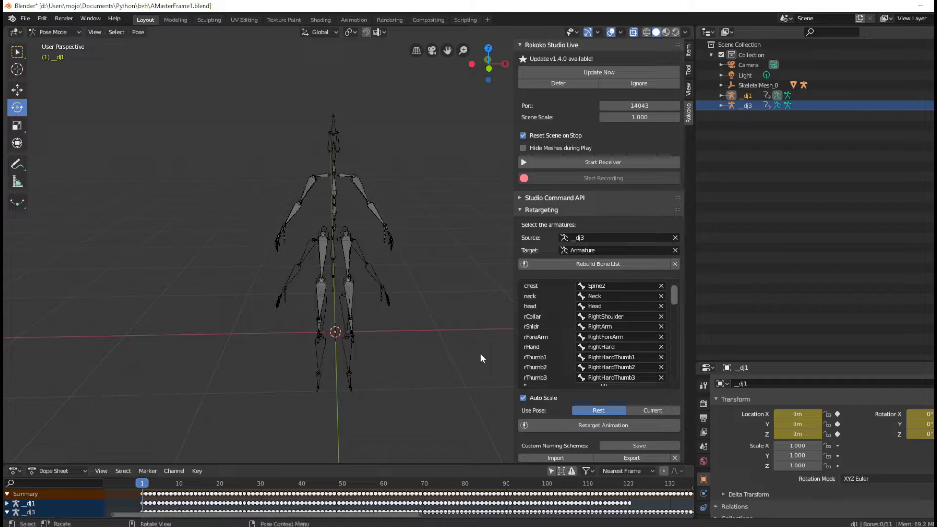
click(657, 409)
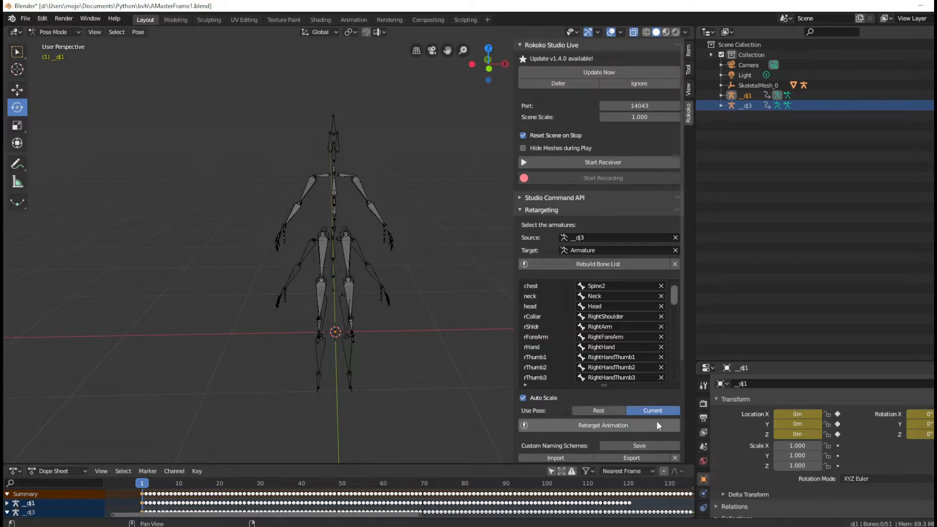
click(561, 426)
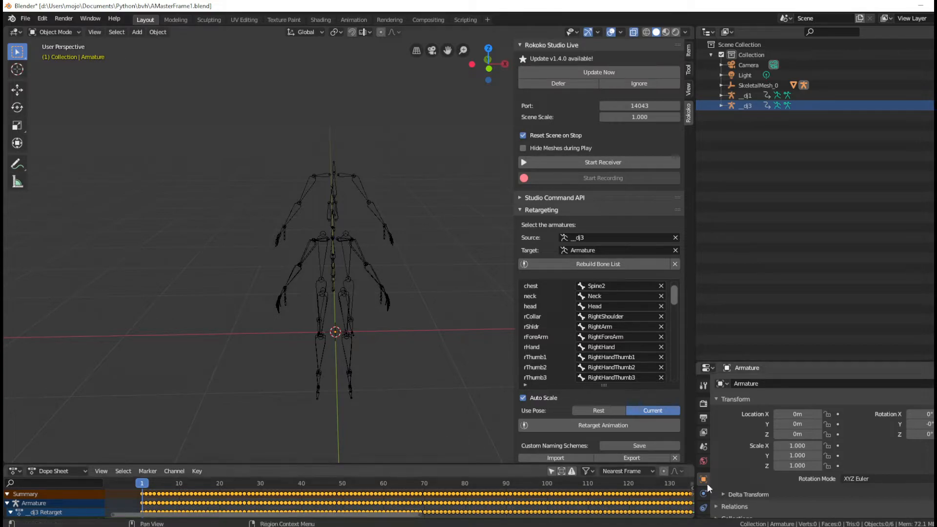
scroll(438, 500, down, 3)
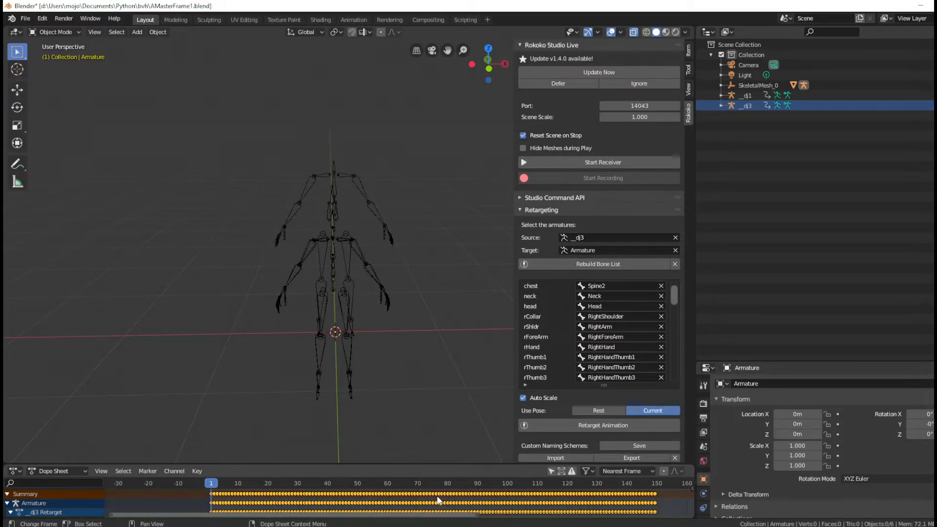
scroll(636, 495, up, 2)
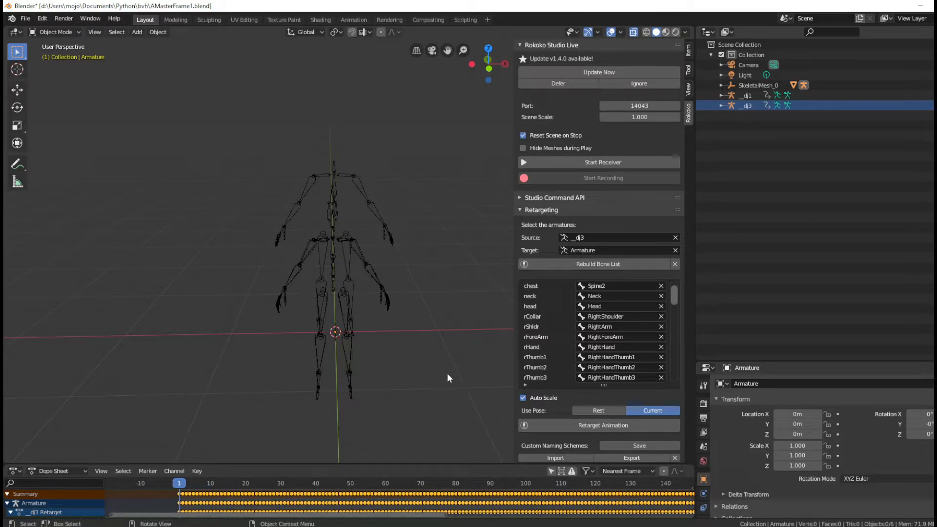
Step: Change the Dope Sheet area to a Timeline, play the retargeted animation and return to the first frame
scroll(574, 380, down, 1)
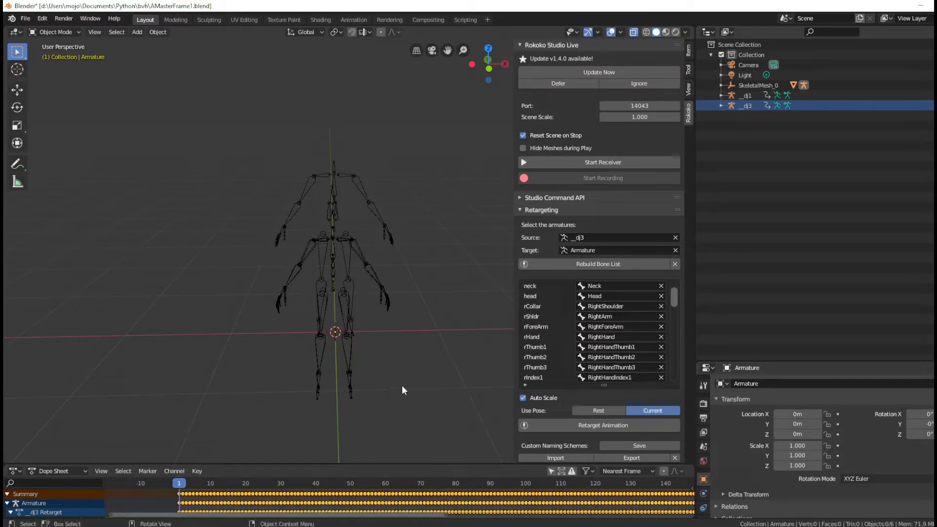
scroll(601, 392, down, 1)
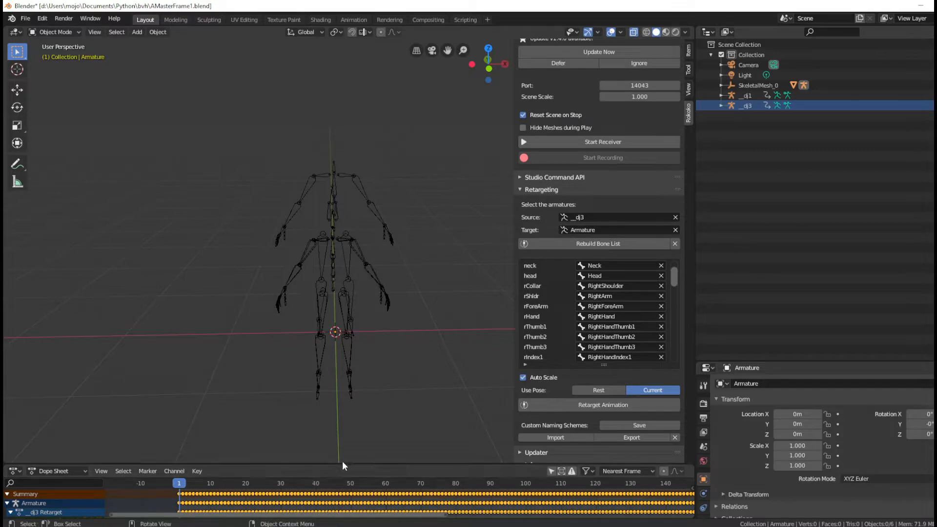
click(15, 470)
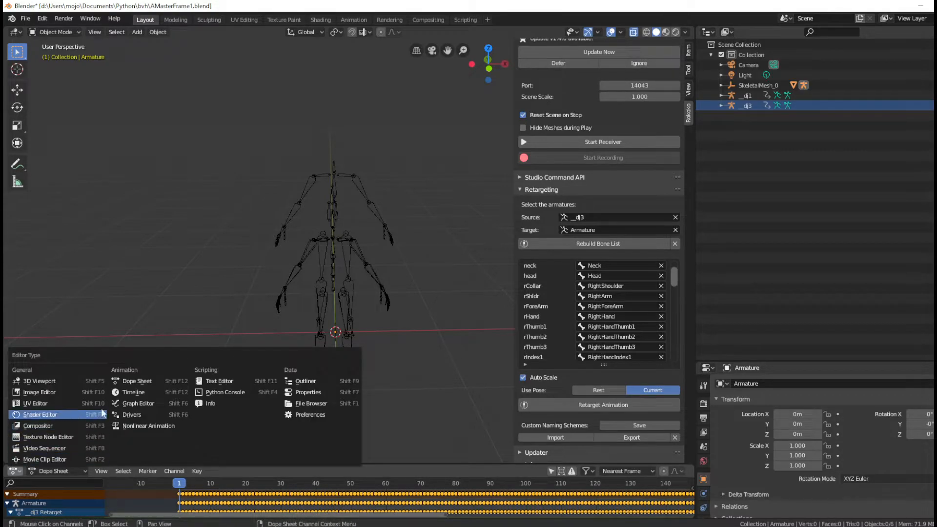
click(132, 392)
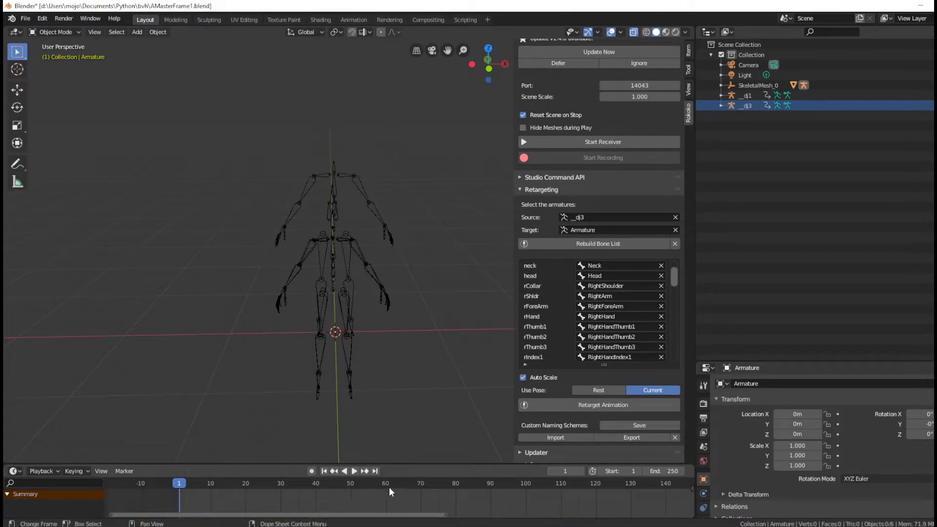
click(356, 470)
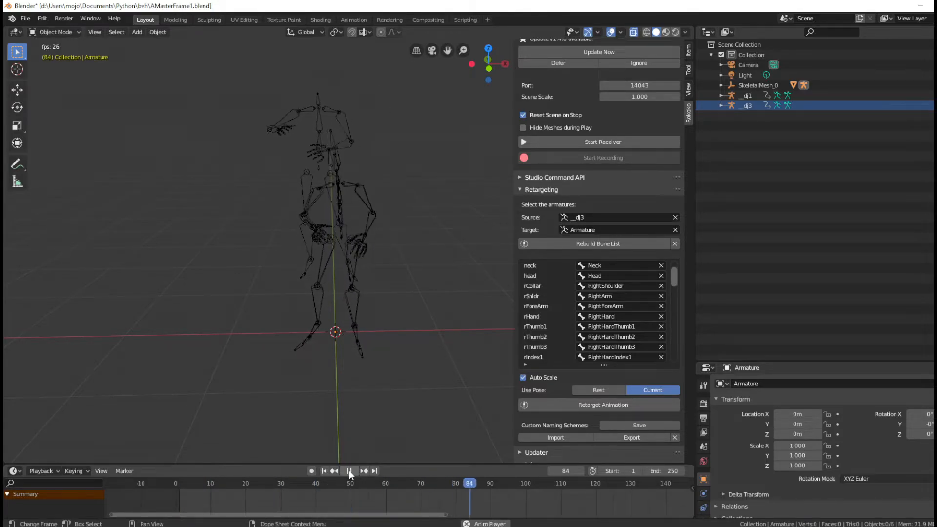
click(349, 471)
click(323, 470)
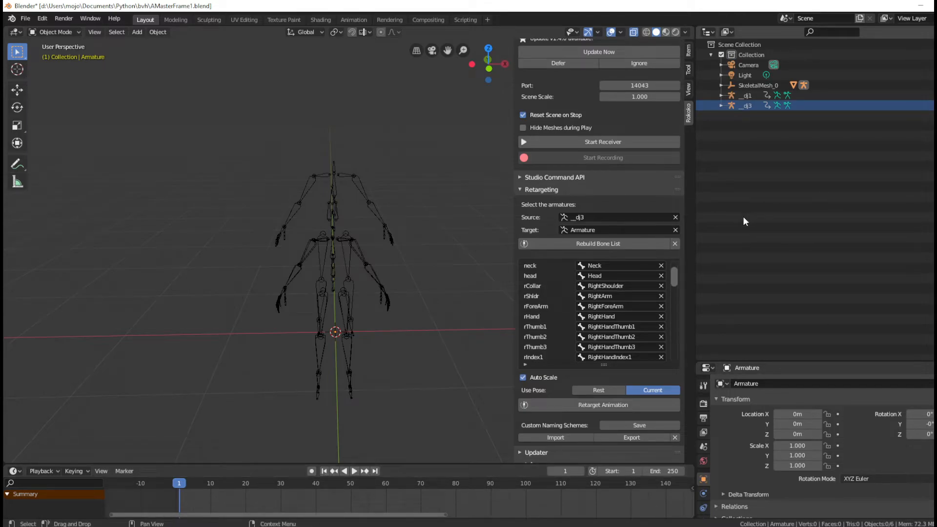
Step: Select SkeletalMesh_0, expand the __dj1 and __dj3 armatures in the scene hierarchy and hide both armatures
click(755, 87)
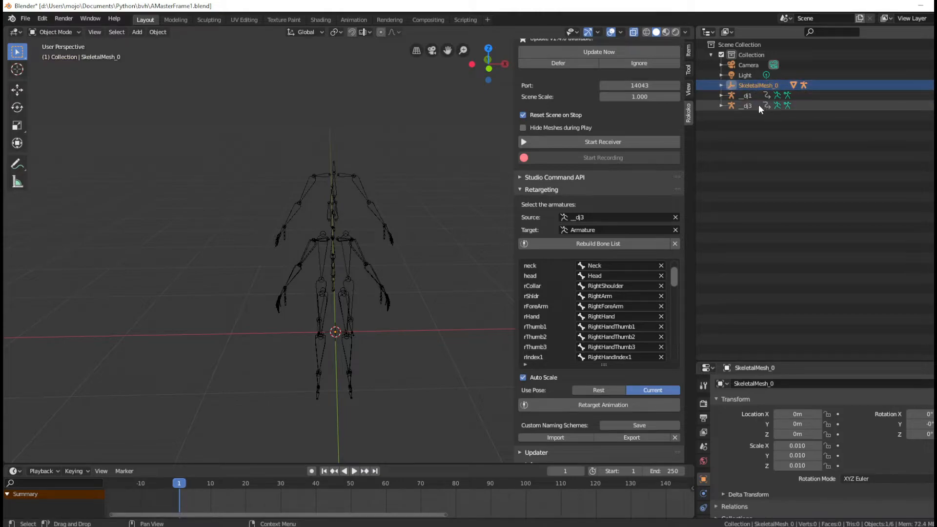
click(721, 96)
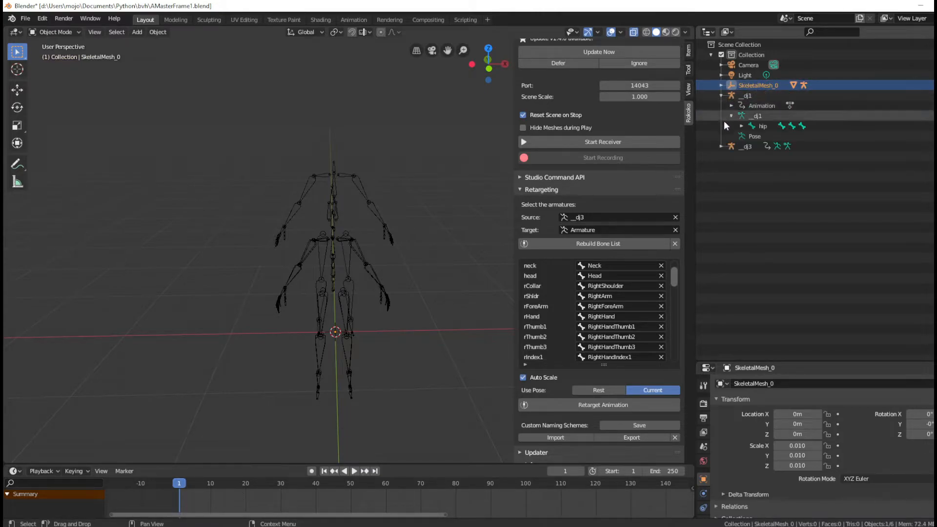
click(721, 147)
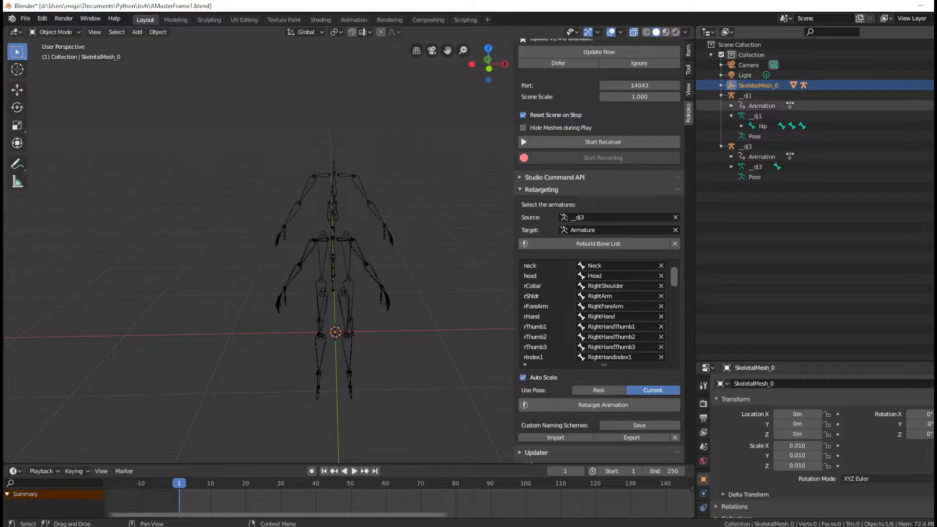
click(936, 96)
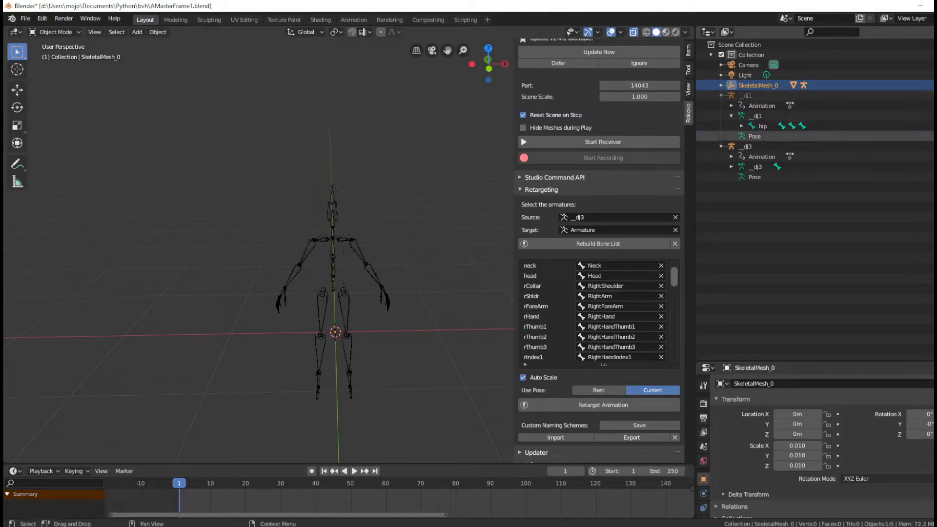
click(935, 146)
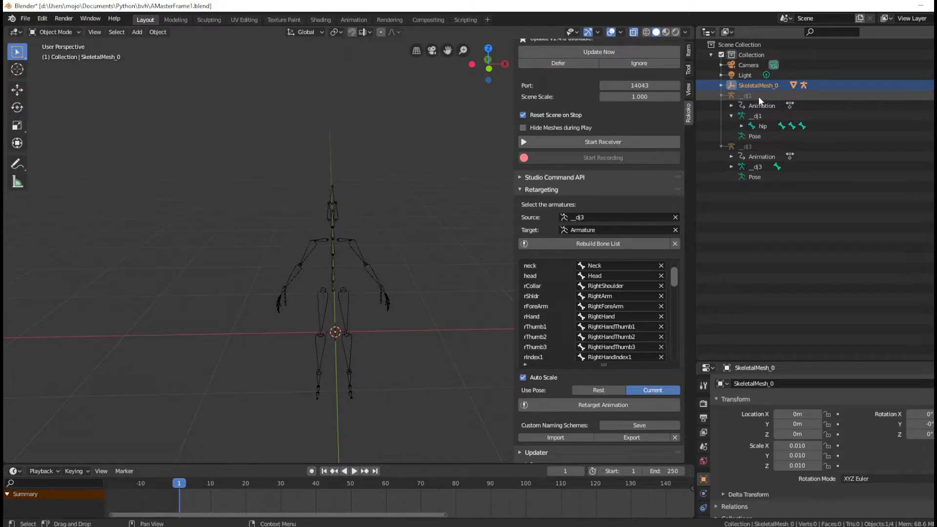
Step: Expand SkeletalMesh_0, unhide the SkeletalMesh_0.001 mesh, then play the retargeted animation on it and return to the first frame
click(721, 86)
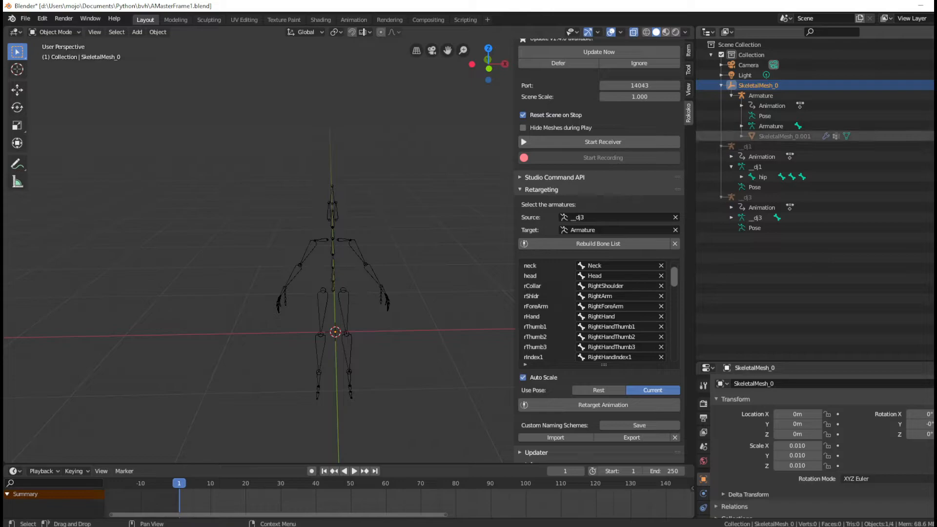
click(933, 136)
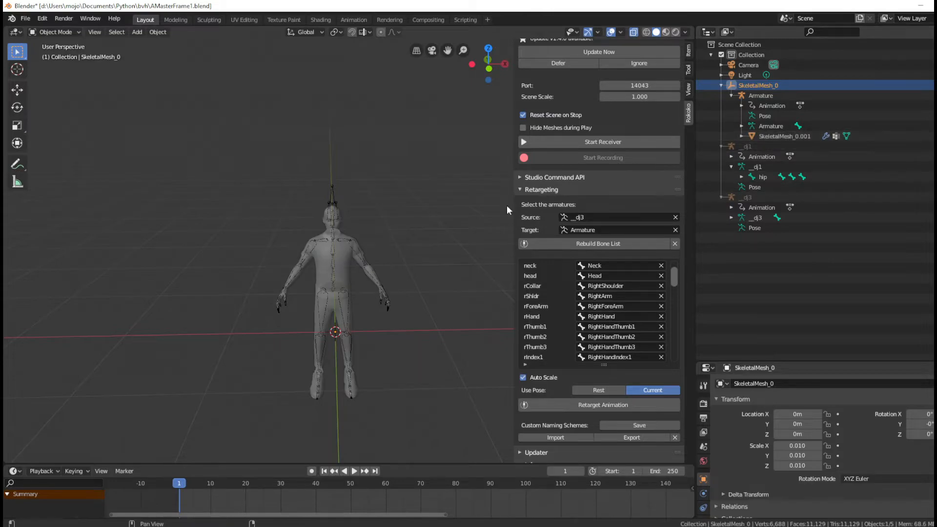
click(354, 471)
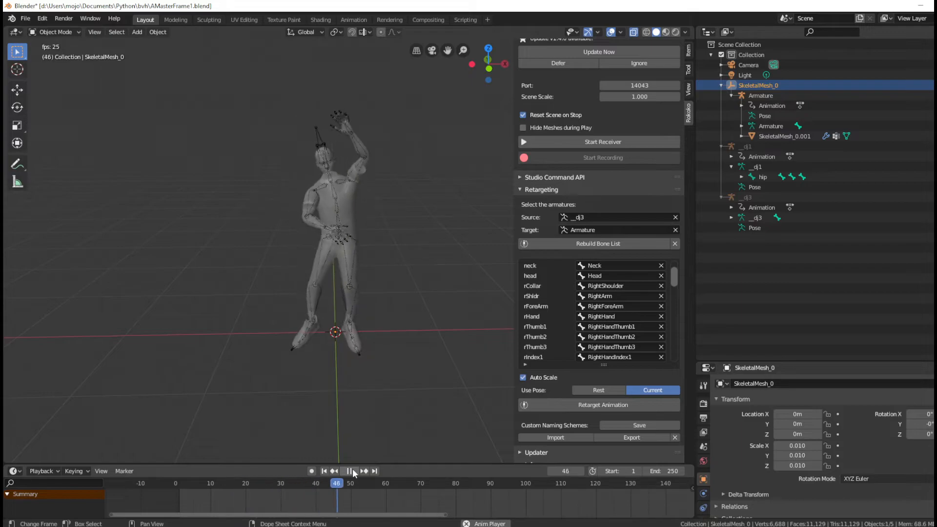
click(349, 471)
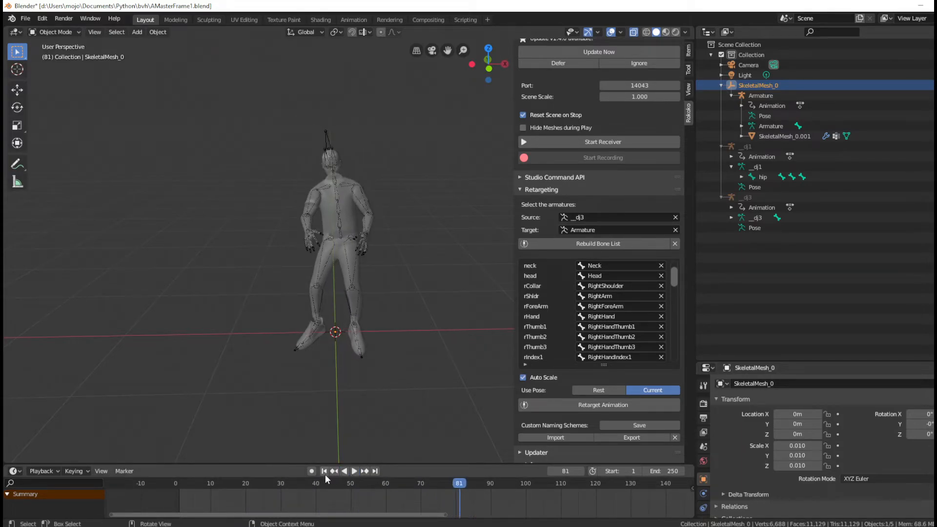
click(324, 471)
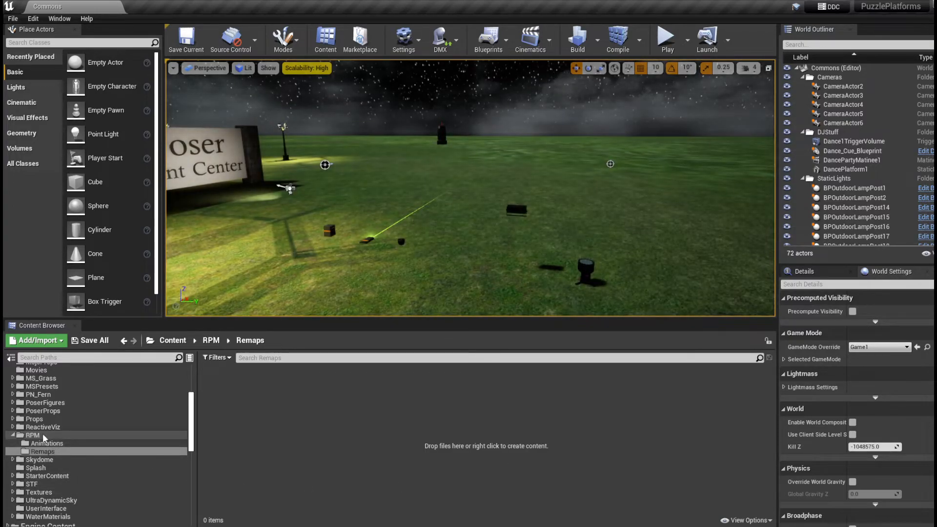
Step: Switch to Unreal Editor, look through the RPM Animations folder and return to the empty Remaps folder
click(34, 435)
click(219, 383)
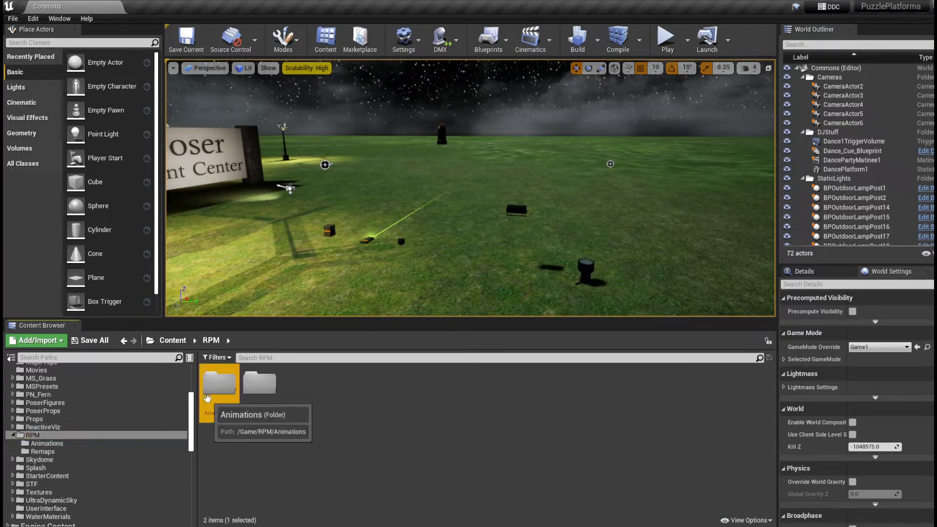
double_click(219, 383)
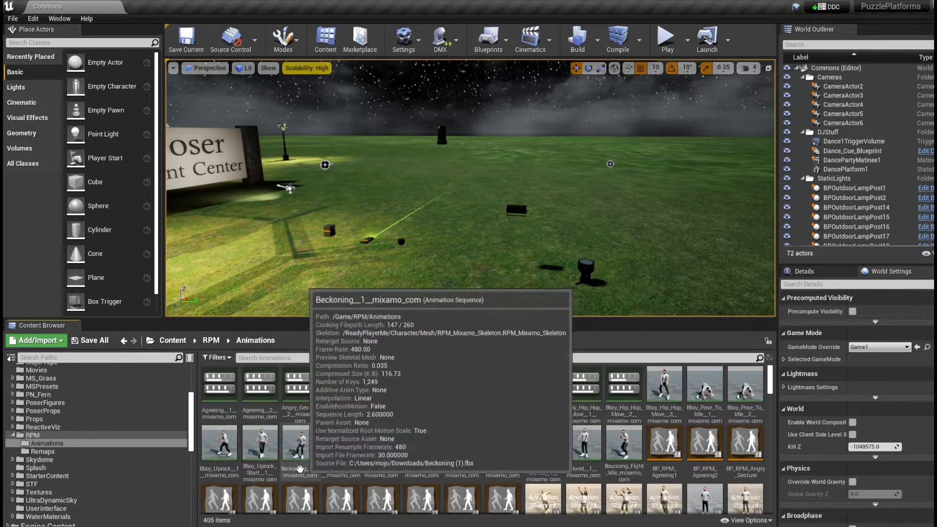
click(45, 453)
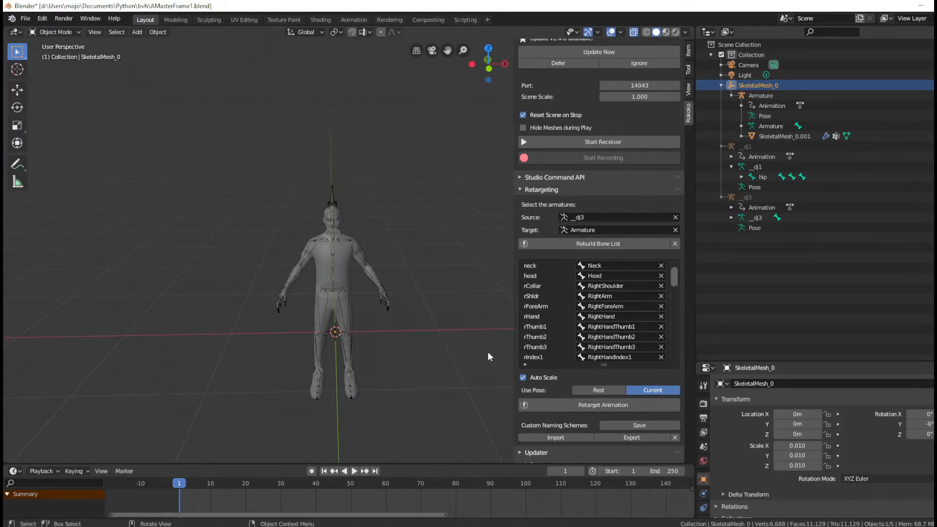
Step: Switch to Blender, start an FBX export of the scene and choose the Poser-M4-BVH folder as destination
click(22, 20)
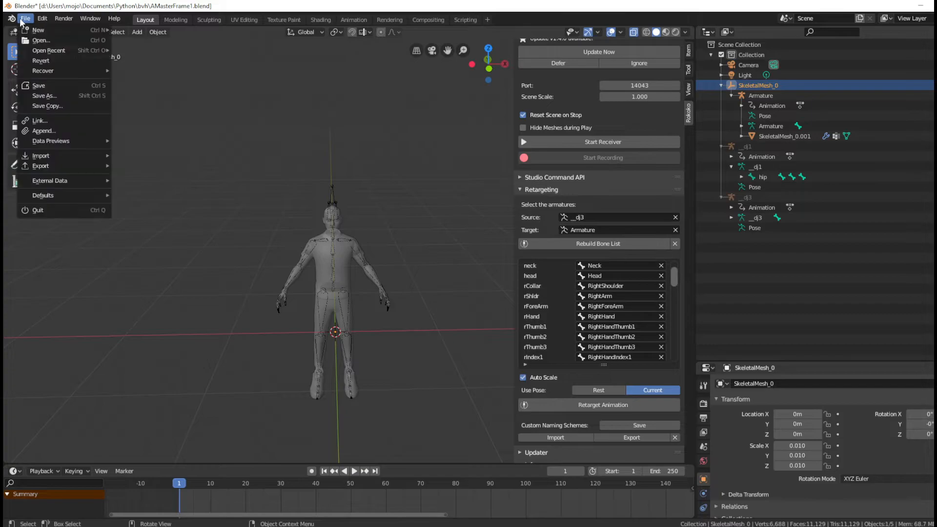
mouse_move(72, 164)
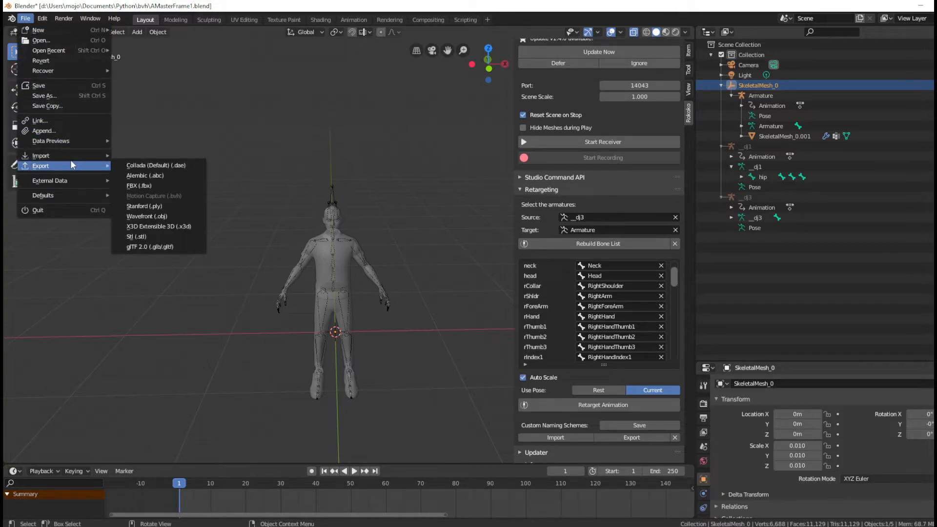
click(154, 185)
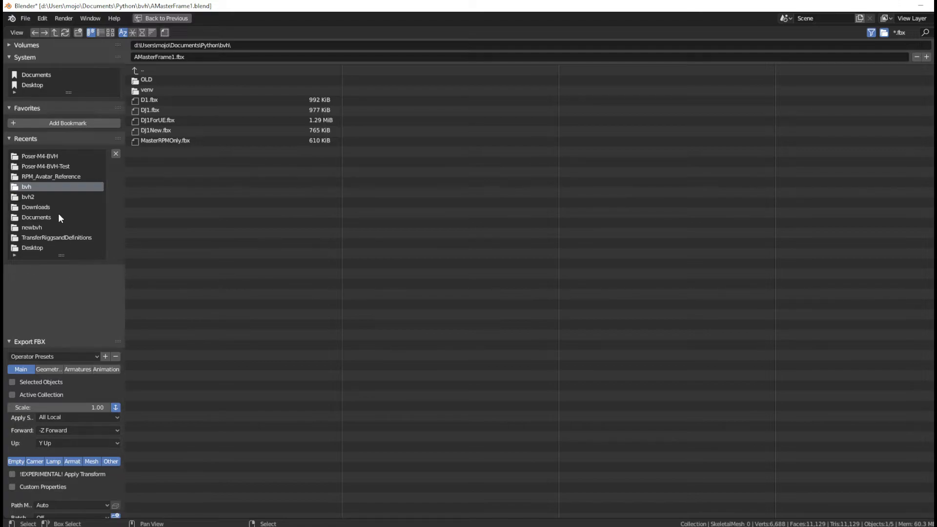
click(47, 156)
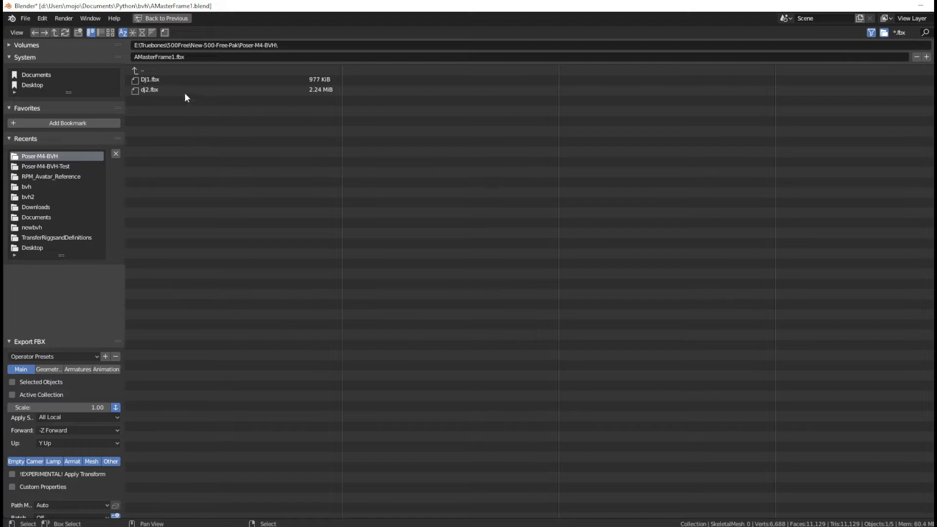
Step: Name the export file dj3.fbx and export it
click(179, 56)
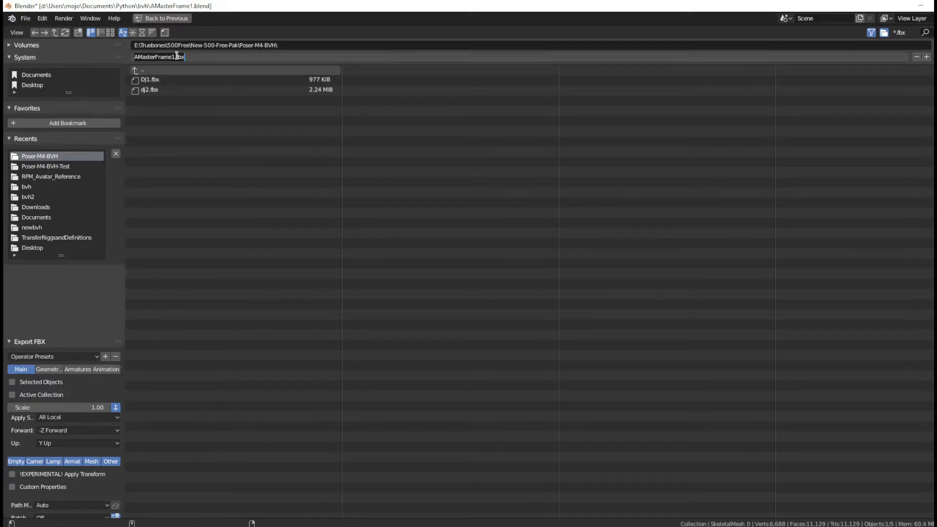
key(Home)
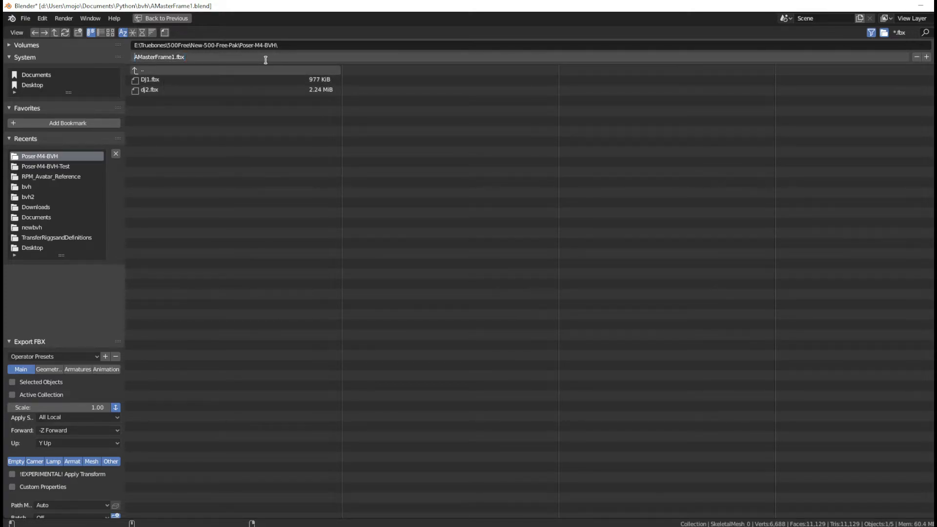
key(Delete)
key(Delete)
key(Delete)
key(Delete)
key(Delete)
key(Delete)
key(Delete)
key(Delete)
key(Delete)
key(Delete)
key(Delete)
key(Delete)
key(Delete)
text(Dj)
key(BackSpace)
key(BackSpace)
text(dj3)
key(Return)
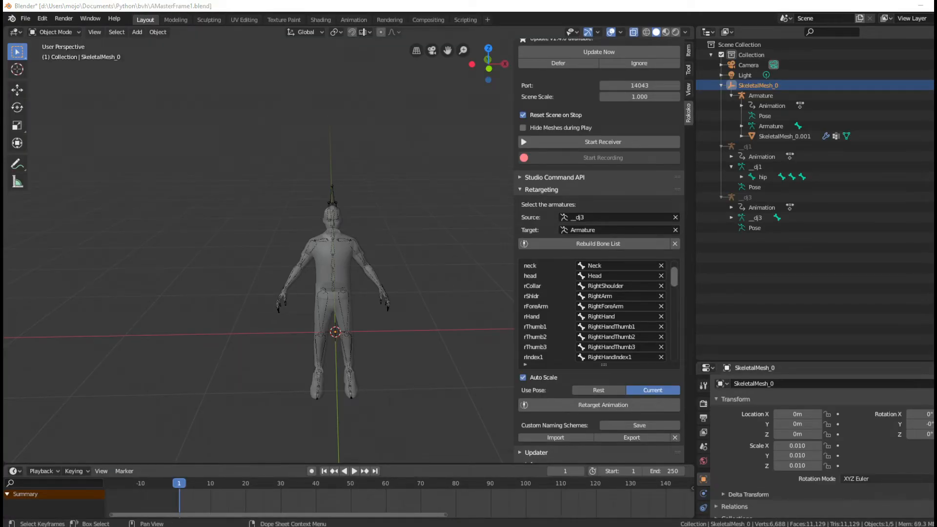
Step: Switch to File Explorer, open the Poser-M4-BVH folder inside New-500-Free-Pak and sort its files by type
drag(3, 88, 415, 66)
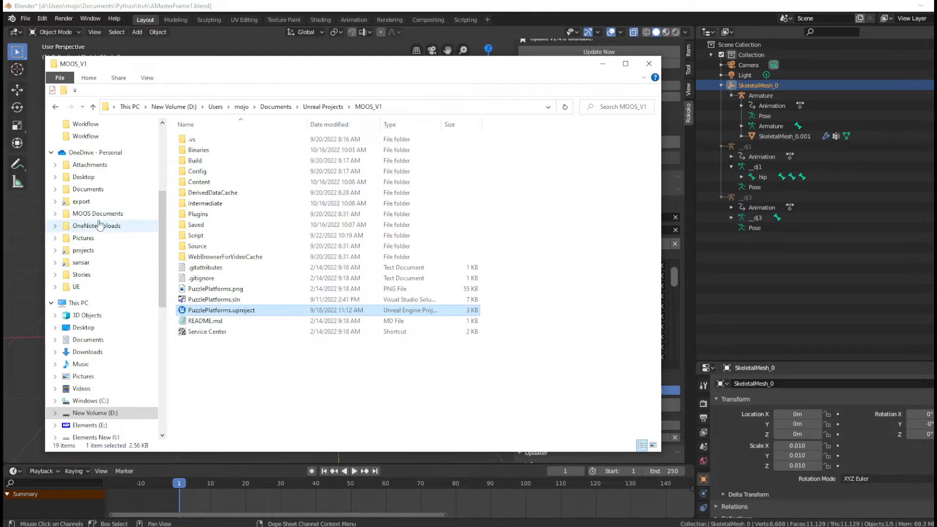
scroll(97, 222, up, 1)
scroll(99, 224, up, 2)
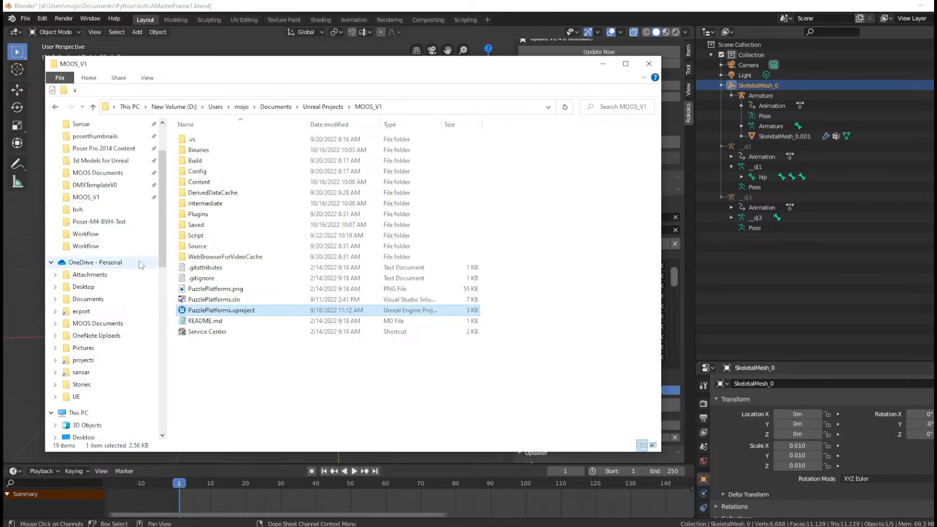
click(107, 224)
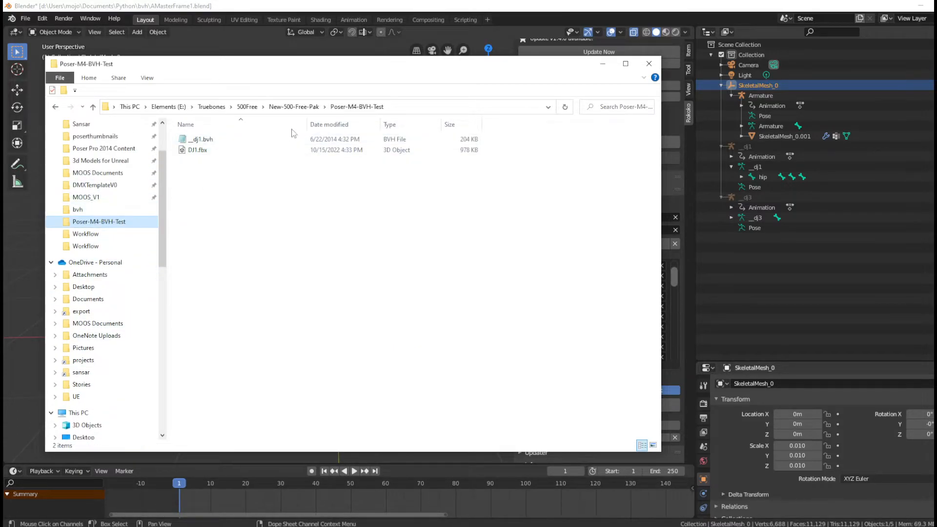
click(319, 107)
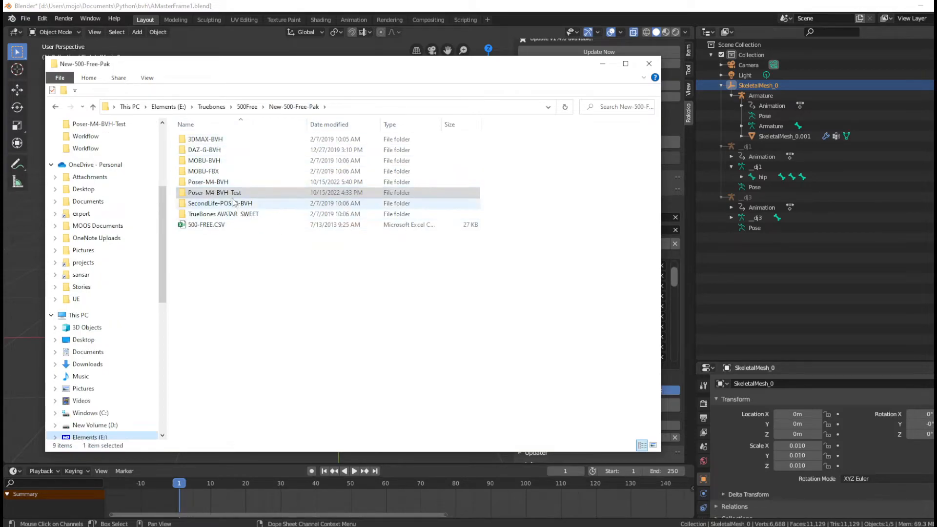
double_click(223, 183)
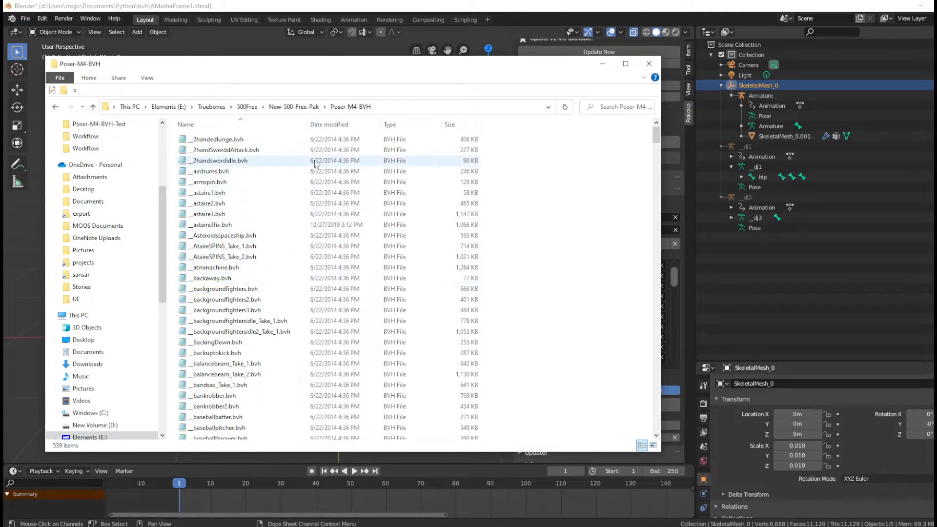
click(393, 125)
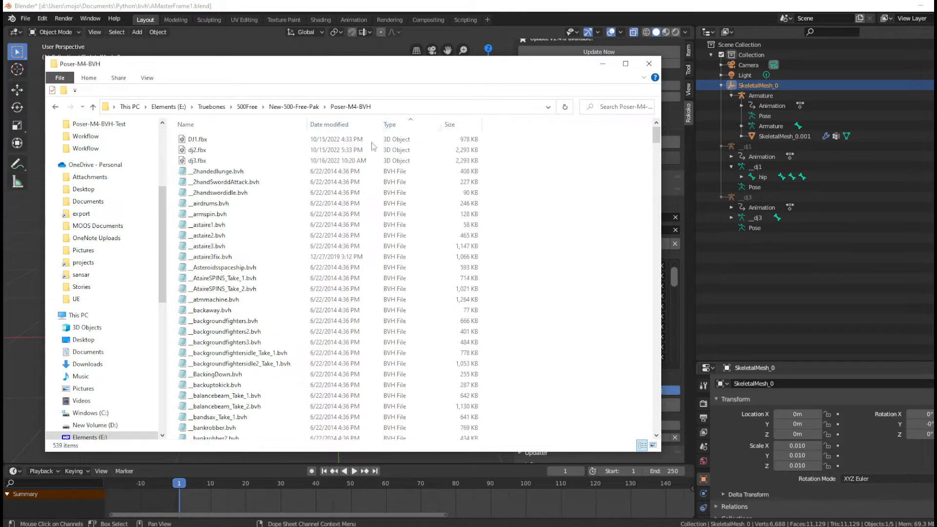
Step: Bring dj3.fbx from File Explorer into Unreal's RPM Remaps folder and move the FBX import options into clear view
drag(402, 72, 428, 59)
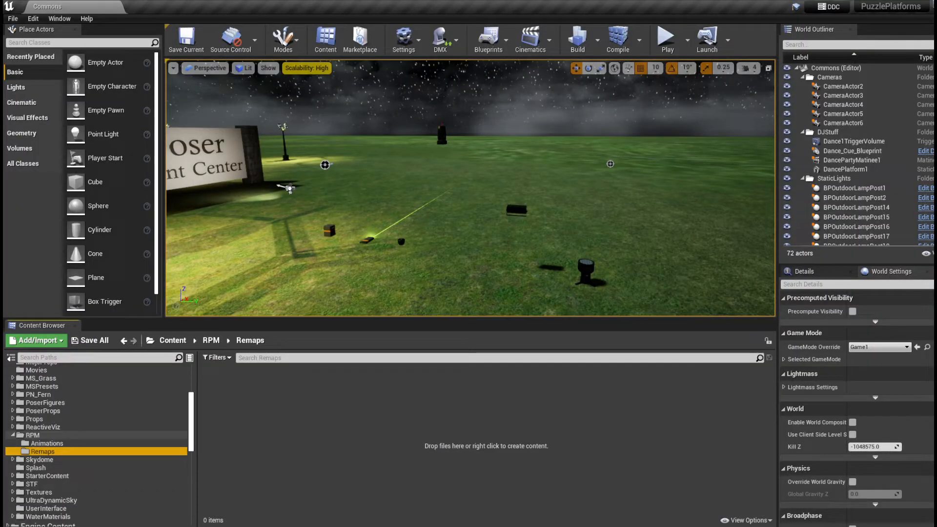
key(alt+Tab)
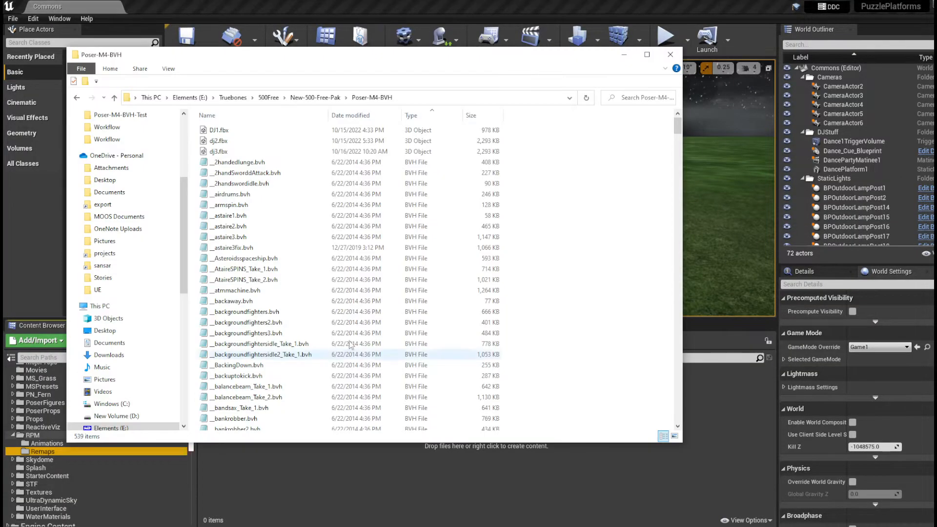
drag(484, 57, 872, 25)
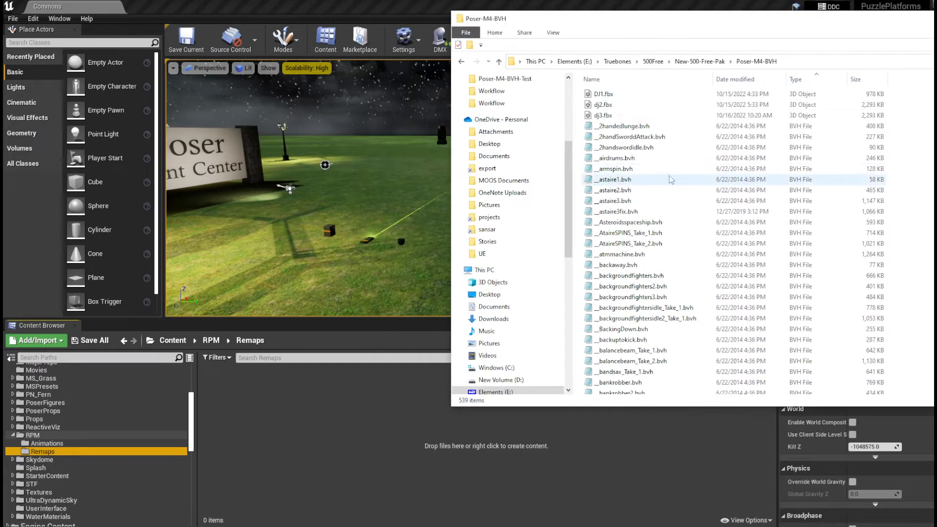
drag(605, 118, 295, 423)
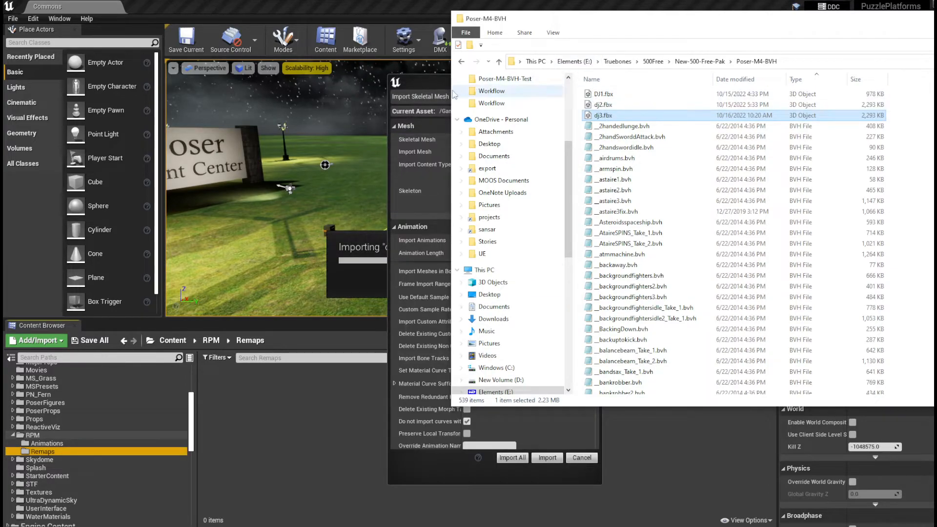
drag(436, 79, 266, 61)
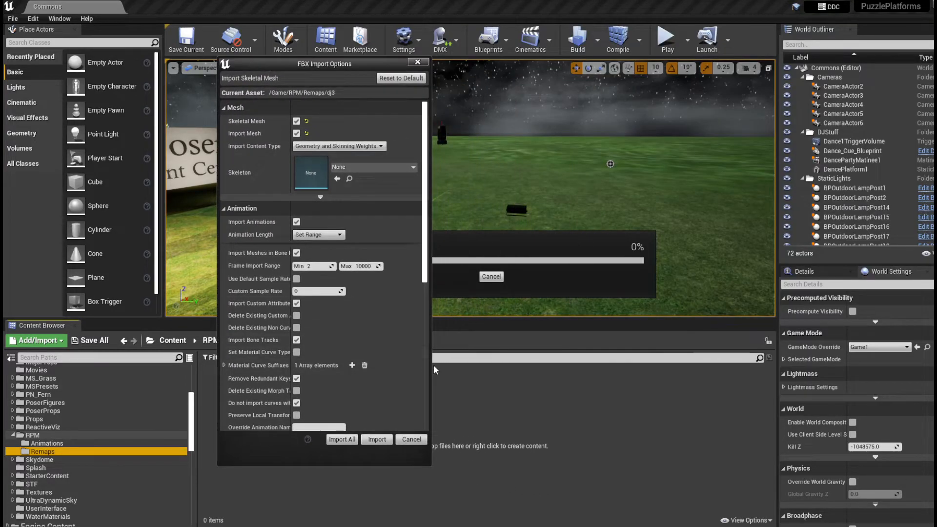
Step: Import dj3 as a skeletal mesh with animations, keeping the Set Range length from frame 2 to 10000, and close the message log
click(339, 234)
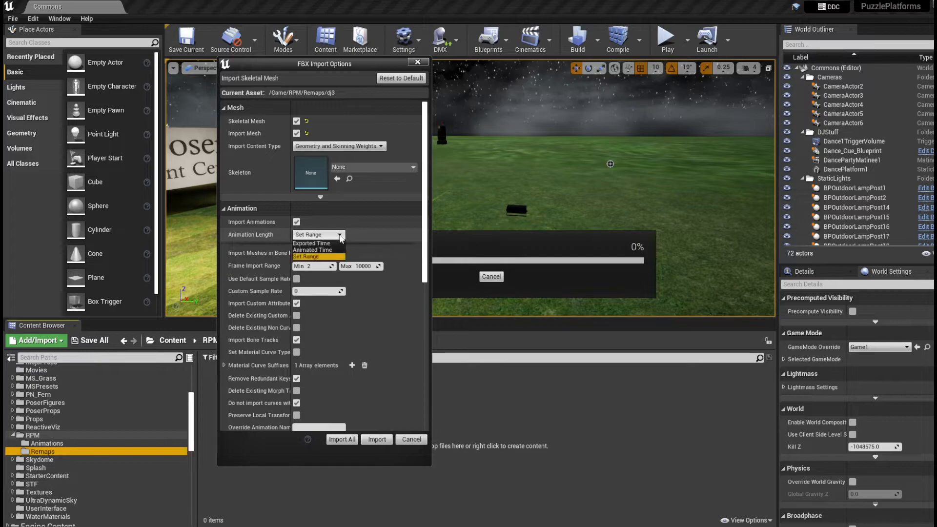
click(374, 224)
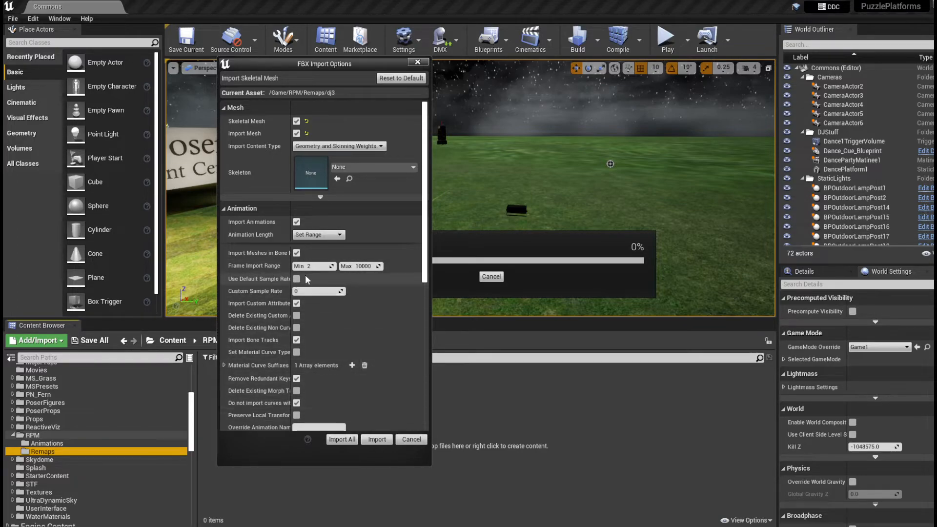
click(374, 437)
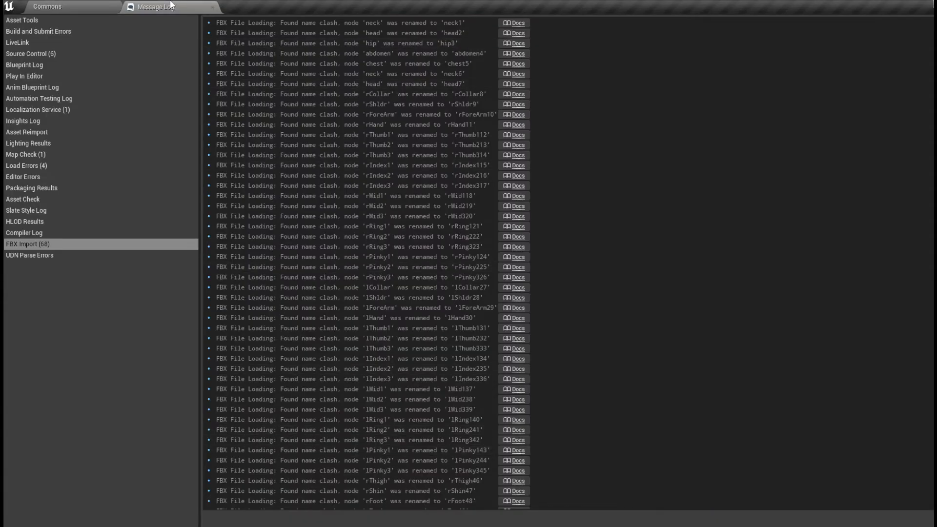
click(212, 8)
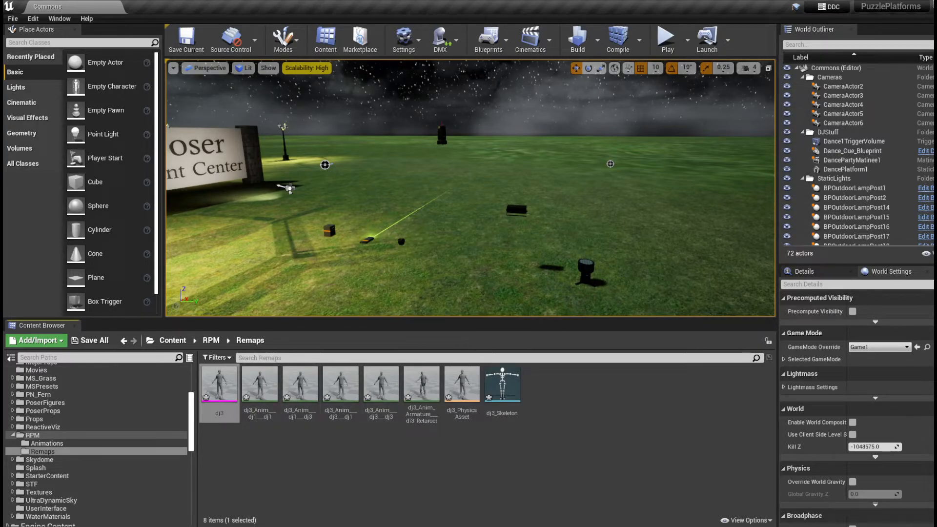
Step: Minimize Blender and delete the four unneeded dj1 and dj3 animation sequences from the Remaps folder, keeping only the Armature dj3 Retarget animation
key(alt+Tab)
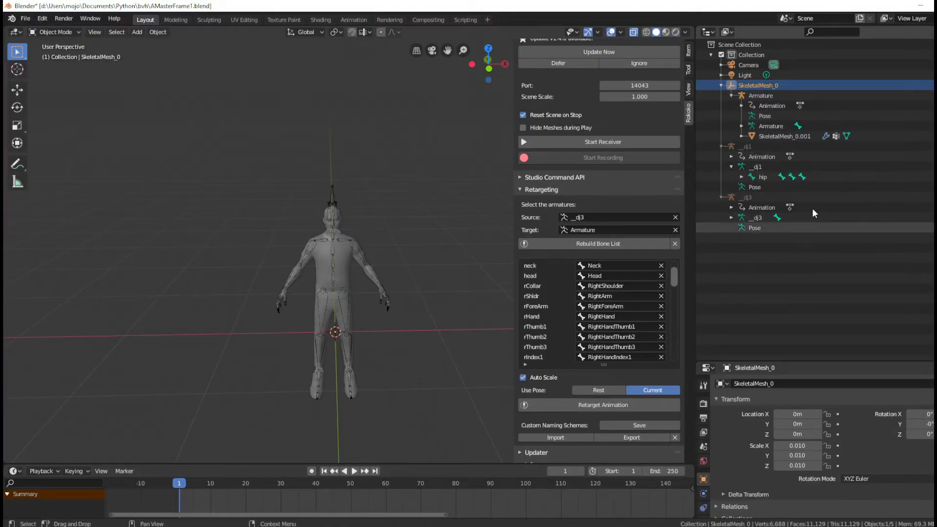
click(920, 5)
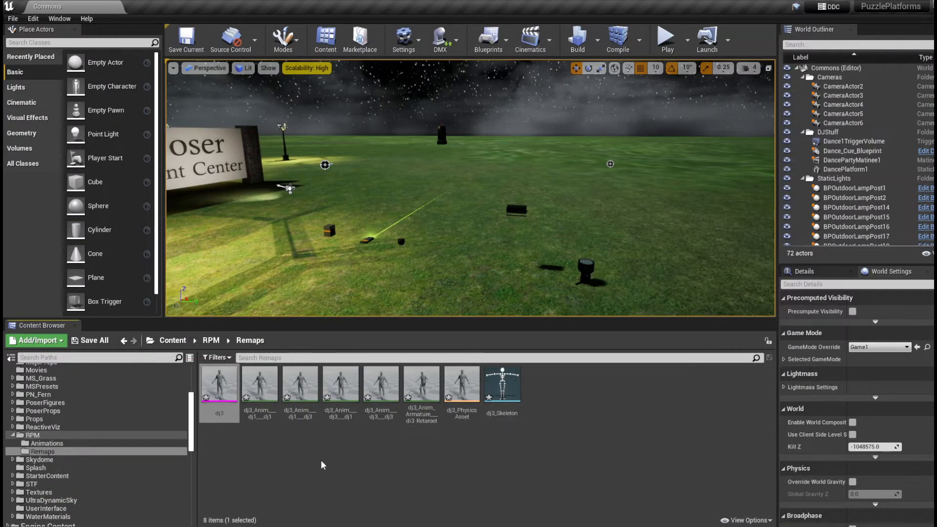
click(260, 388)
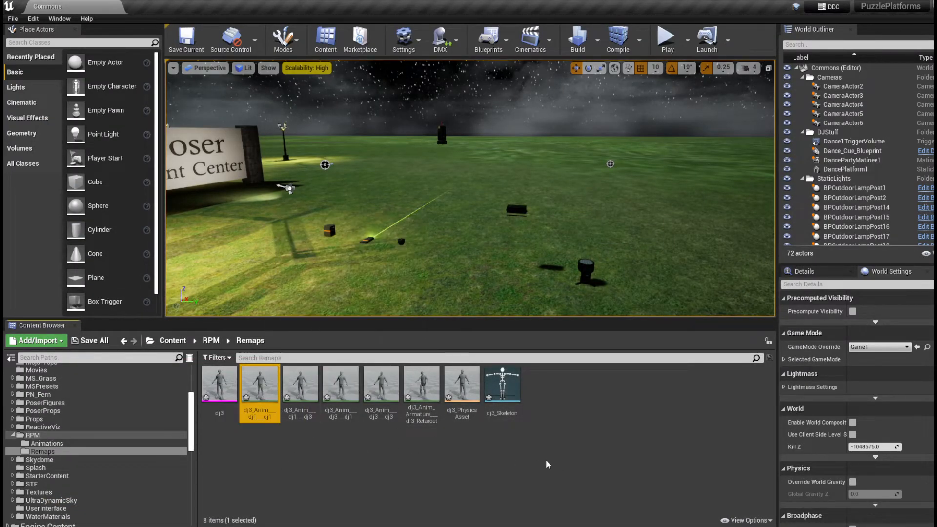
shift+click(379, 388)
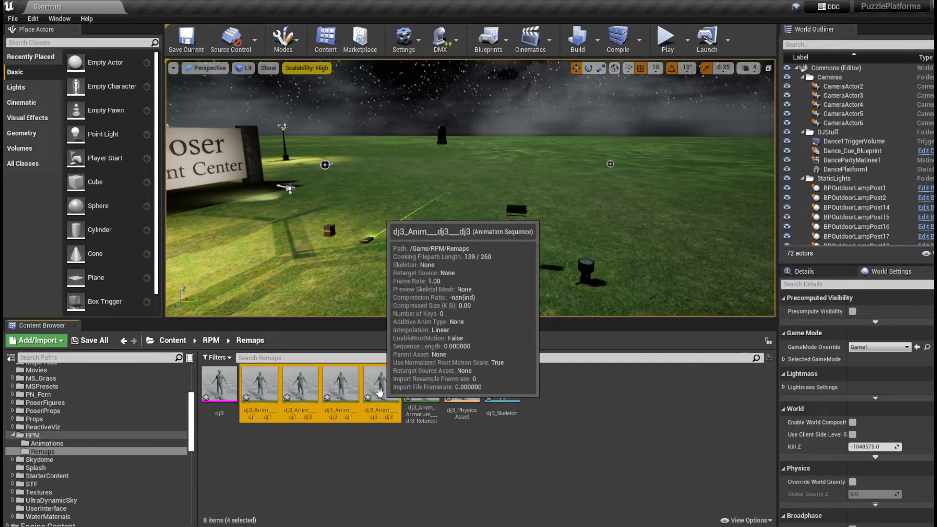
right_click(380, 391)
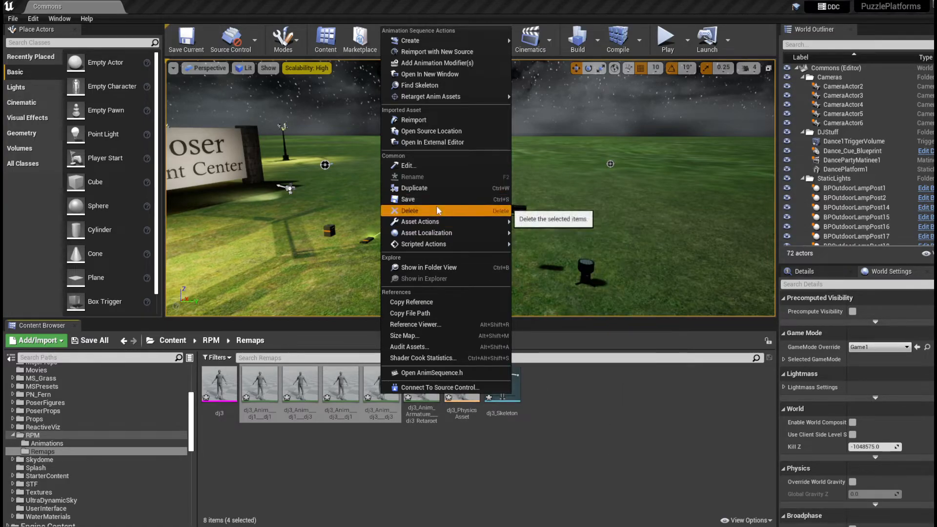
click(505, 210)
click(444, 433)
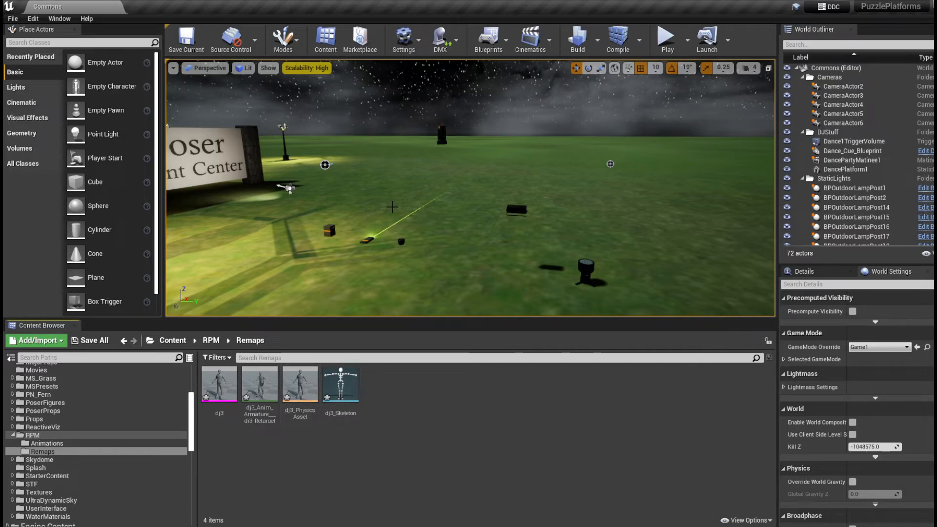
Step: Save all changed assets and levels in the project
click(10, 19)
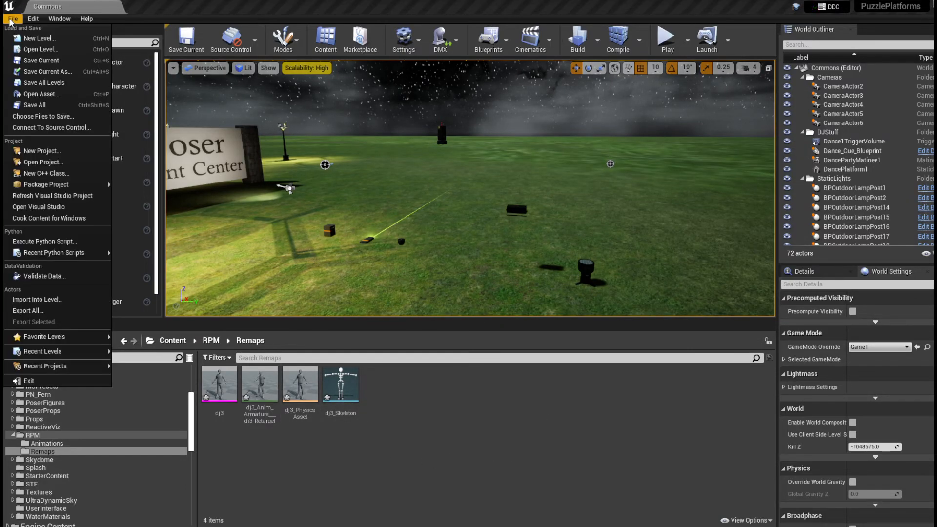
click(37, 104)
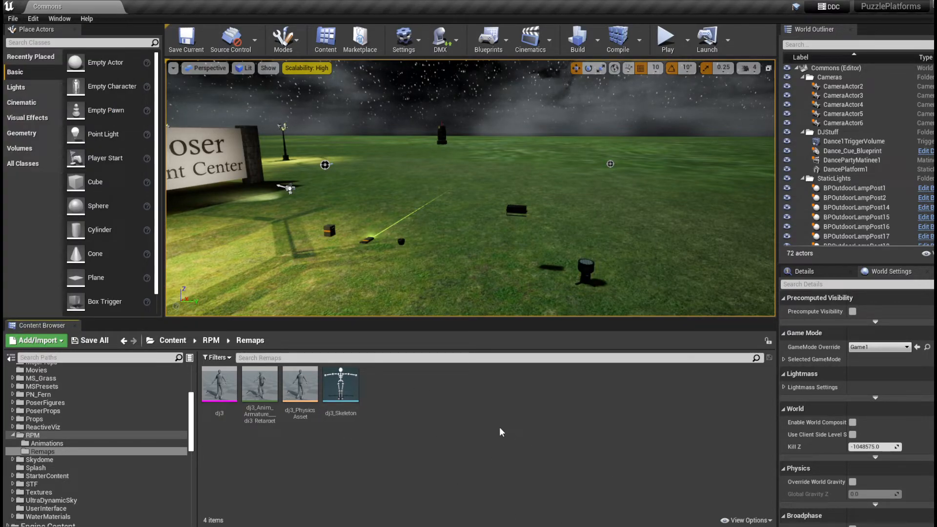
right_click(343, 387)
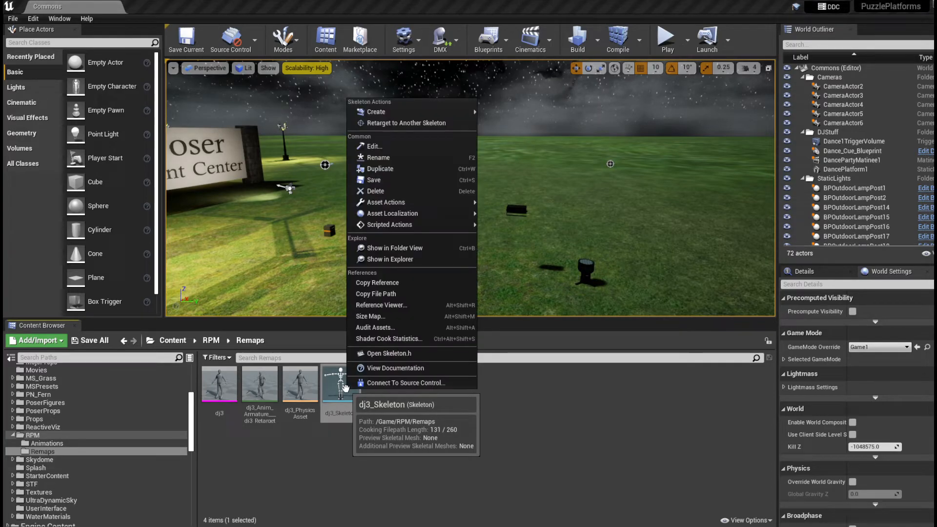
click(493, 437)
Step: Open the Armature dj3 Retarget animation sequence to preview its motion on the imported mesh, and close its editor
double_click(259, 390)
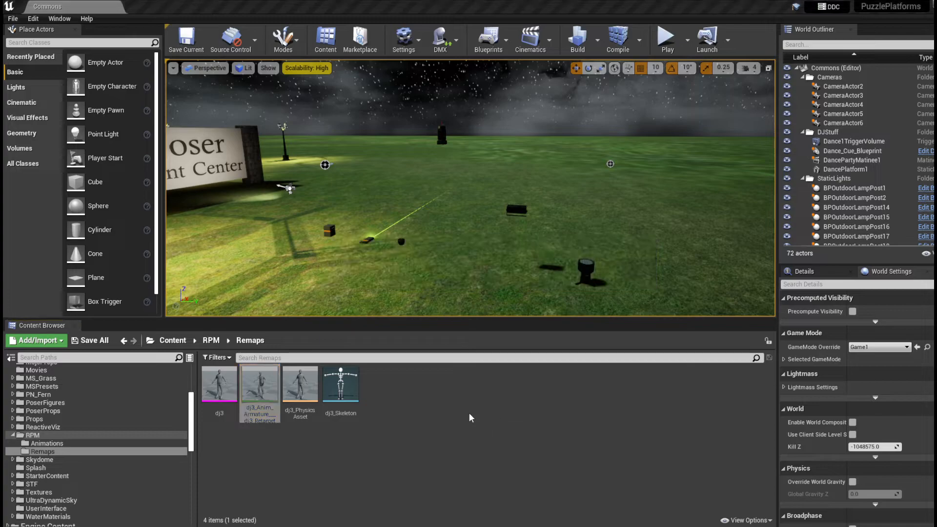
drag(559, 191, 500, 4)
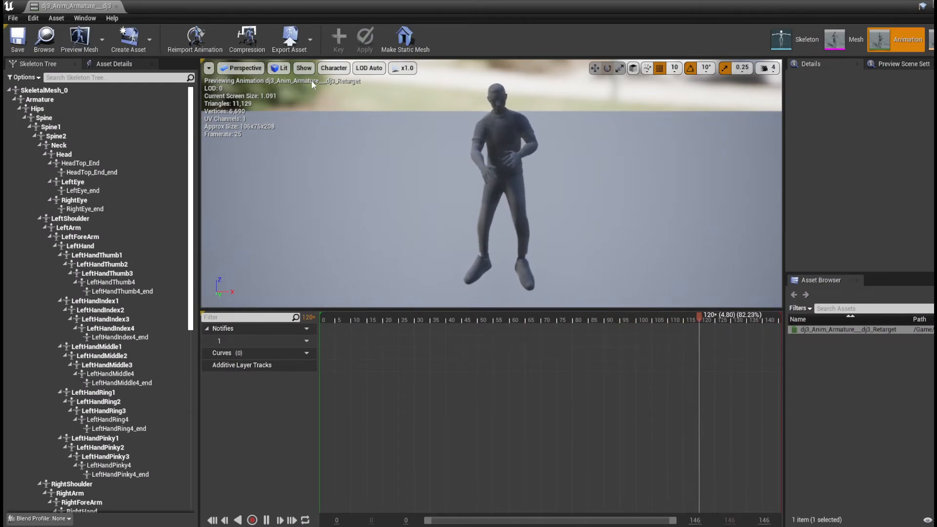
click(116, 7)
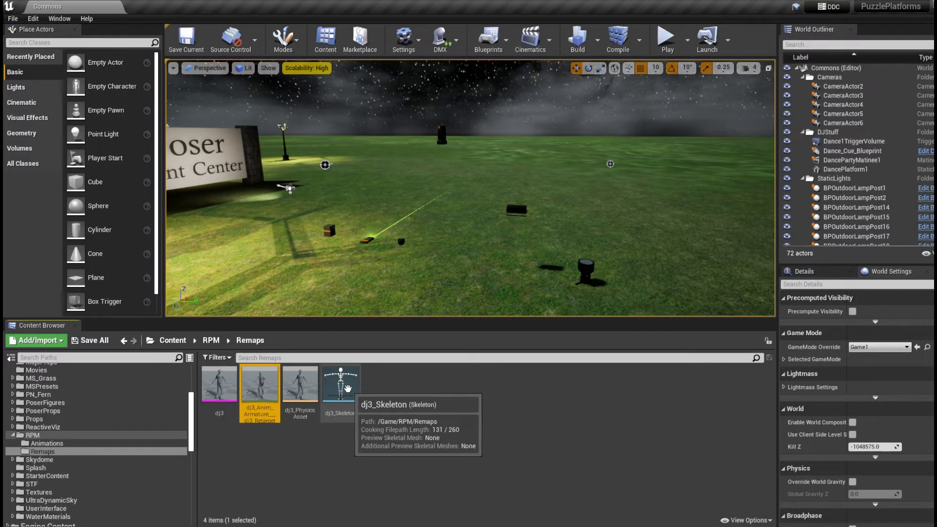
click(402, 488)
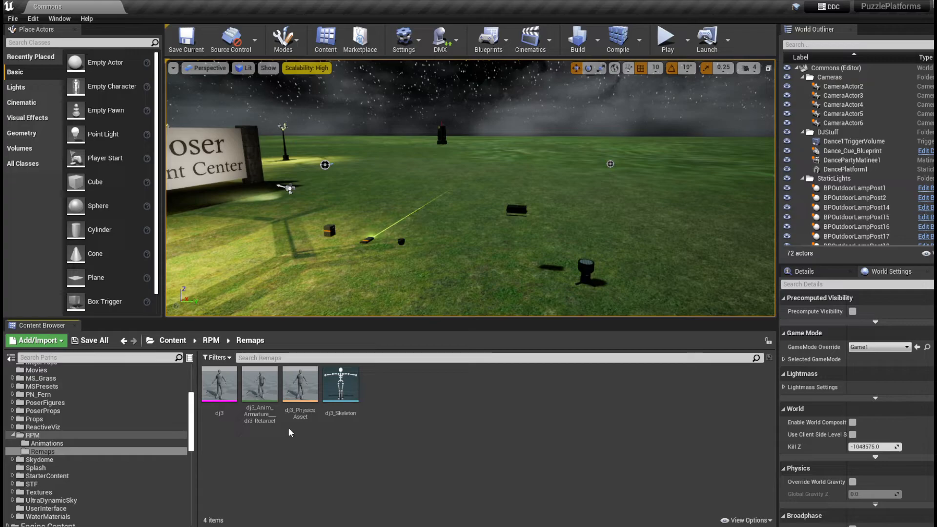
Step: Retarget dj3_Skeleton to RPM_Mixamo_Skeleton with Show Only Compatible Skeletons turned off
click(340, 384)
right_click(340, 384)
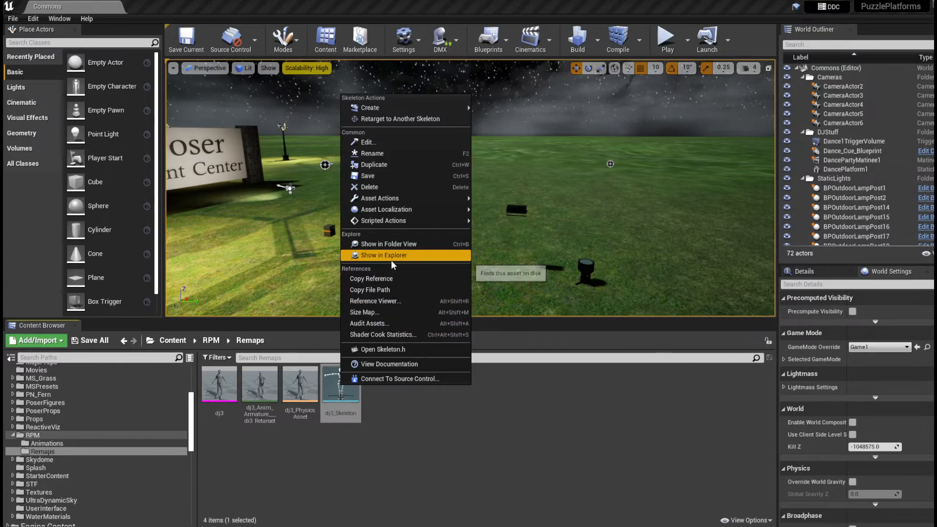
click(414, 119)
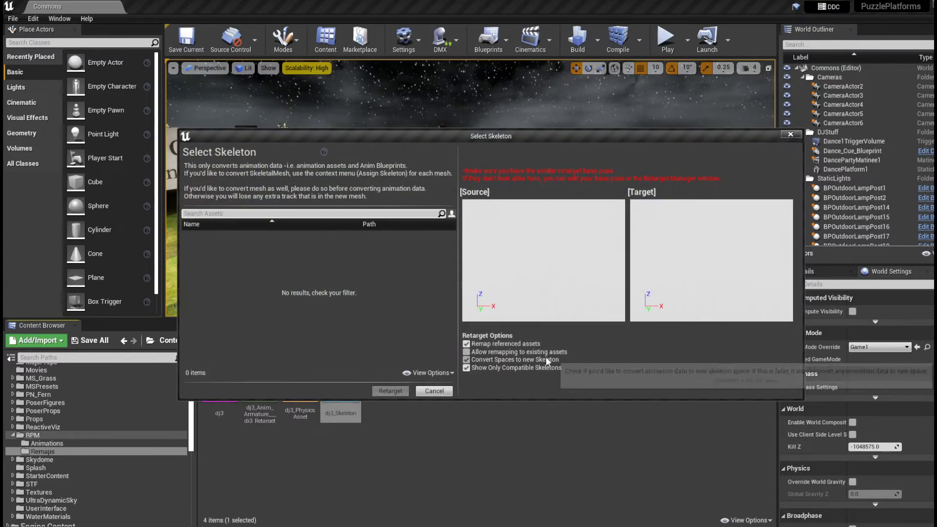
click(466, 367)
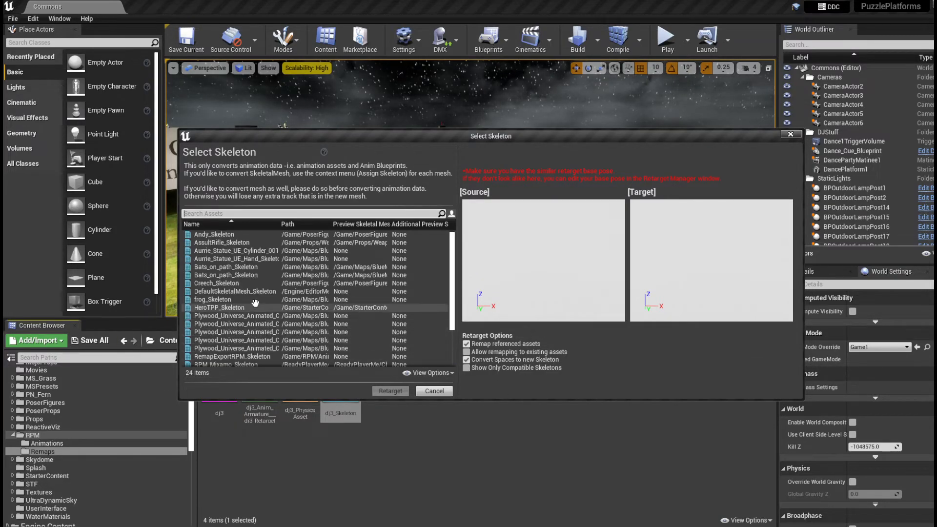
scroll(255, 303, down, 3)
click(234, 315)
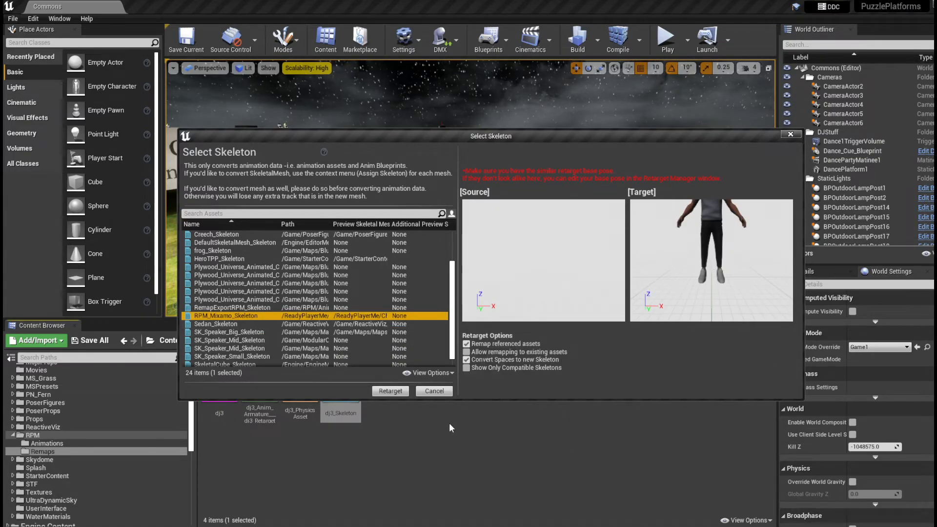
click(390, 393)
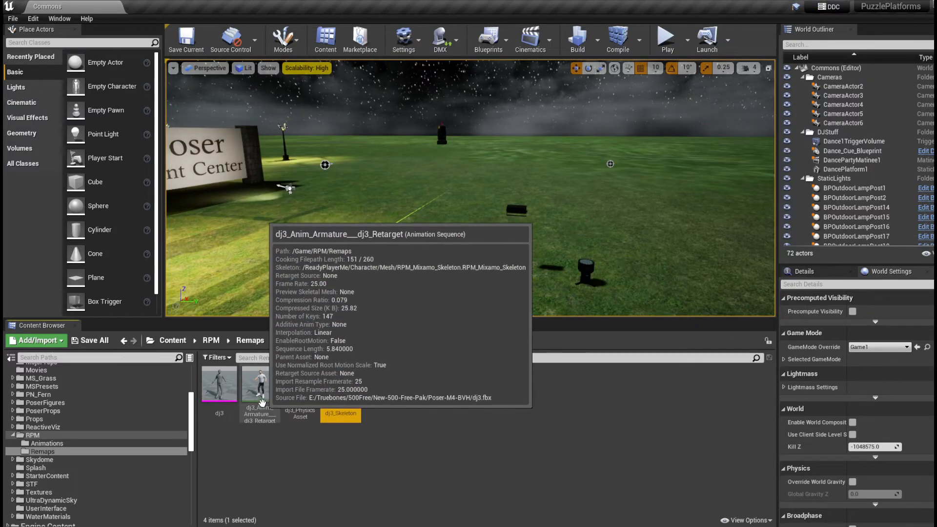
Step: Open the retargeted dj3 animation to preview its motion on the Ready Player Me character, and close its editor
double_click(262, 395)
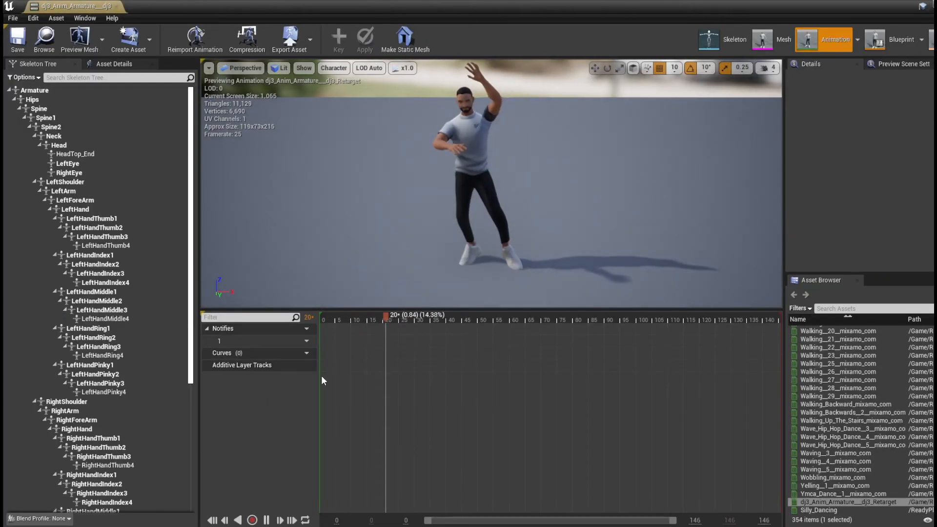
click(116, 6)
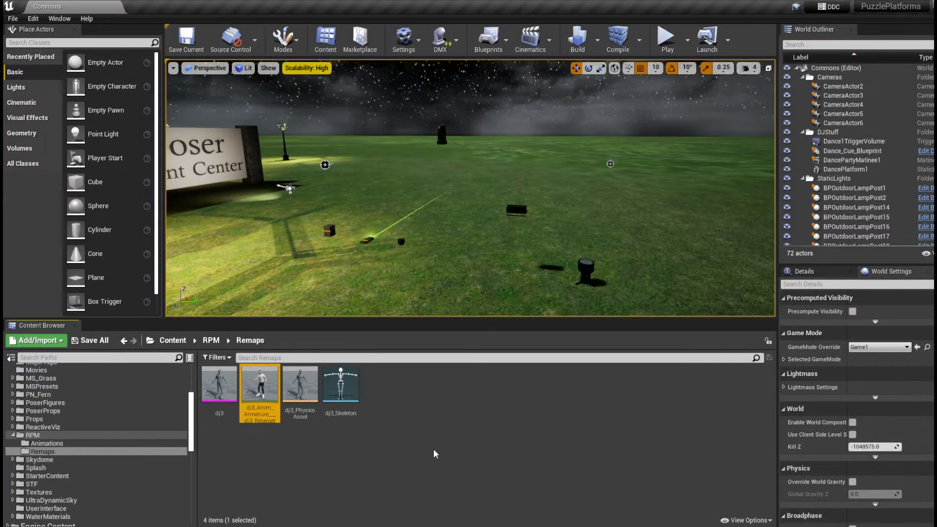
drag(254, 393, 338, 412)
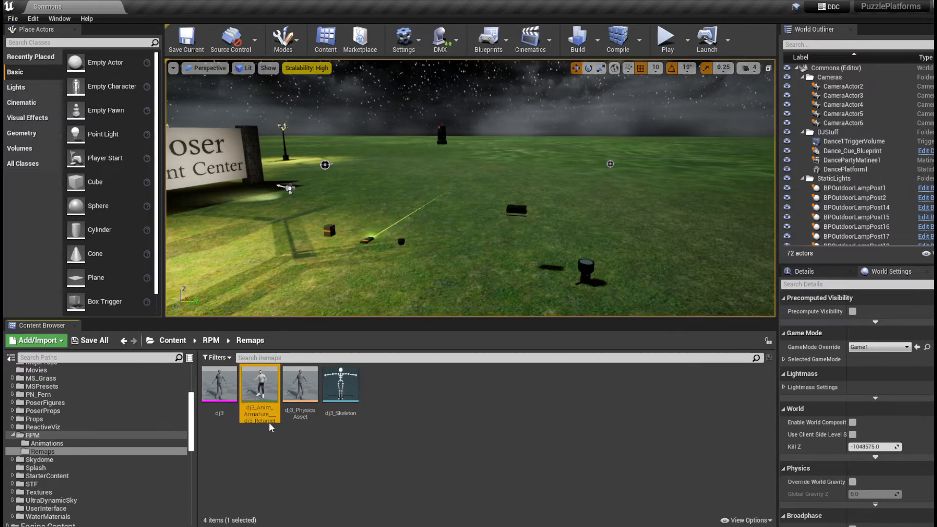
right_click(257, 384)
click(309, 487)
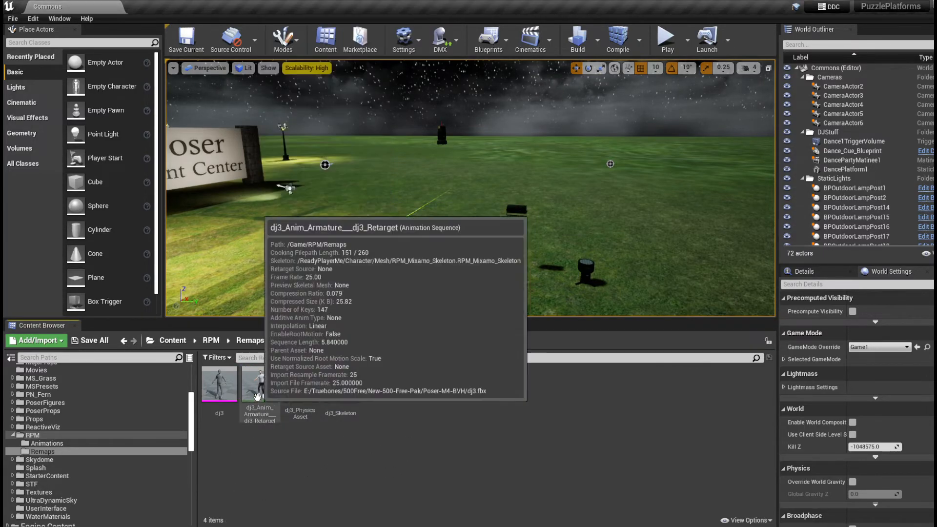
drag(257, 396, 255, 400)
click(472, 450)
Step: Rename the dj3 Retarget animation sequence in the Remaps folder as dj3Anim
right_click(264, 414)
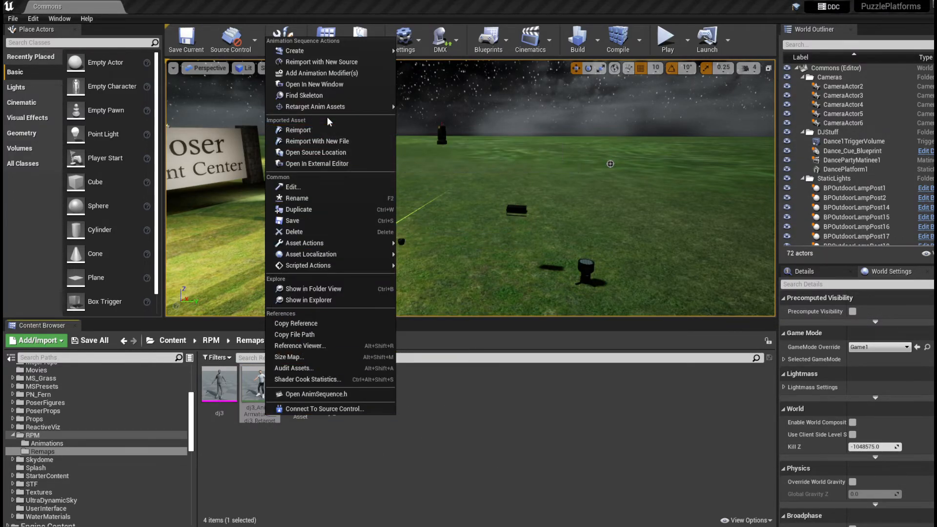
click(320, 200)
key(Right)
key(BackSpace)
key(BackSpace)
key(BackSpace)
key(BackSpace)
key(BackSpace)
key(BackSpace)
key(BackSpace)
key(BackSpace)
key(BackSpace)
key(BackSpace)
key(BackSpace)
key(BackSpace)
key(BackSpace)
key(BackSpace)
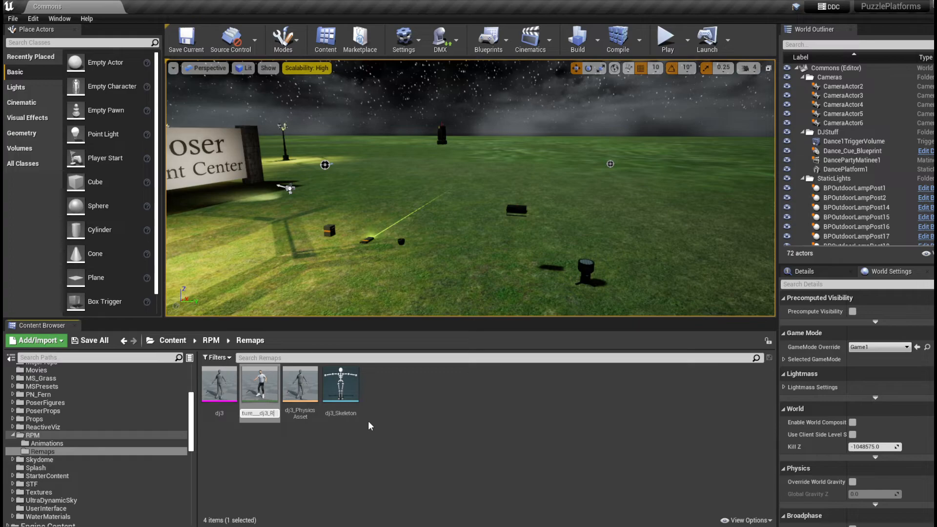
key(BackSpace)
key(BackSpace)
key(BackSpace)
key(BackSpace)
key(BackSpace)
key(BackSpace)
key(BackSpace)
key(BackSpace)
key(BackSpace)
key(BackSpace)
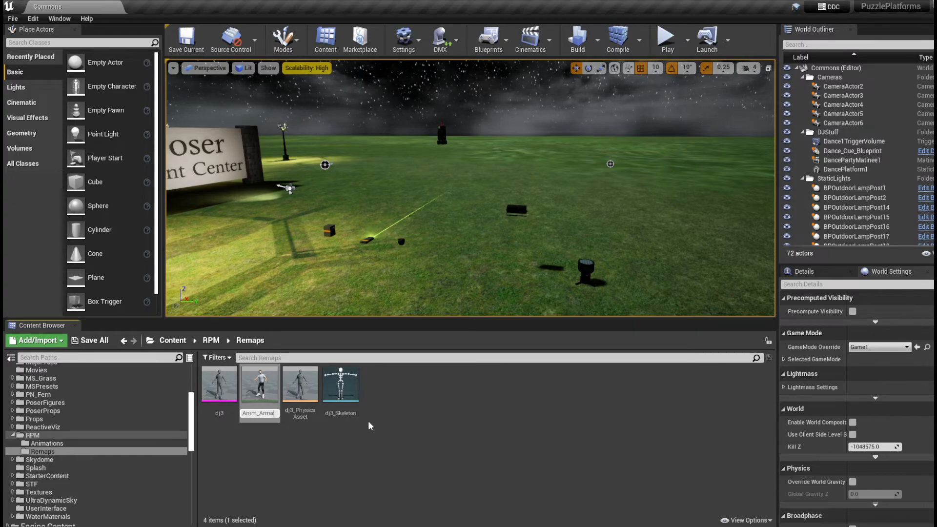
key(BackSpace)
key(BackSpace)
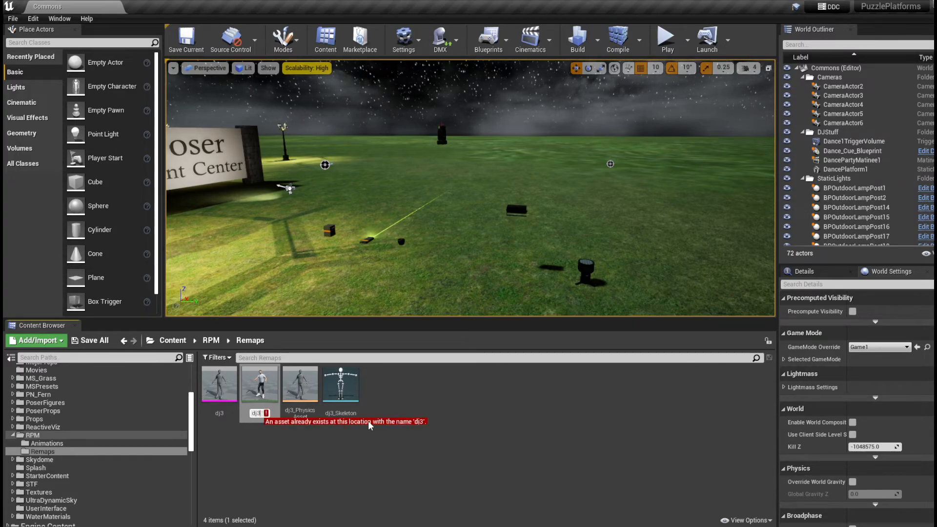
text(An)
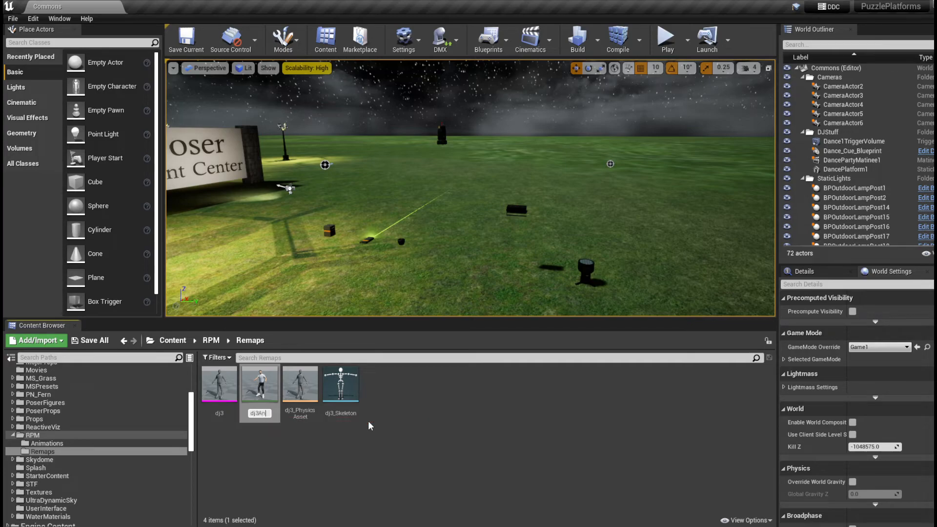
text(im)
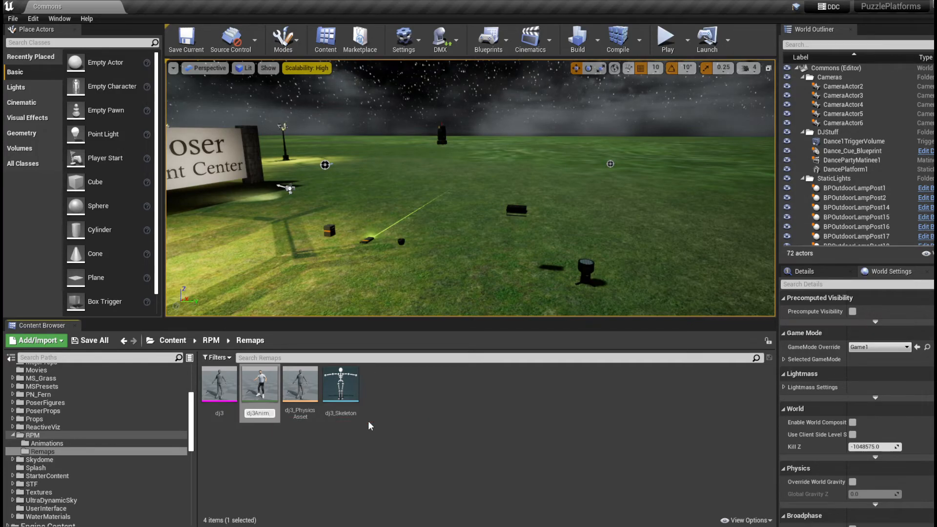
key(Return)
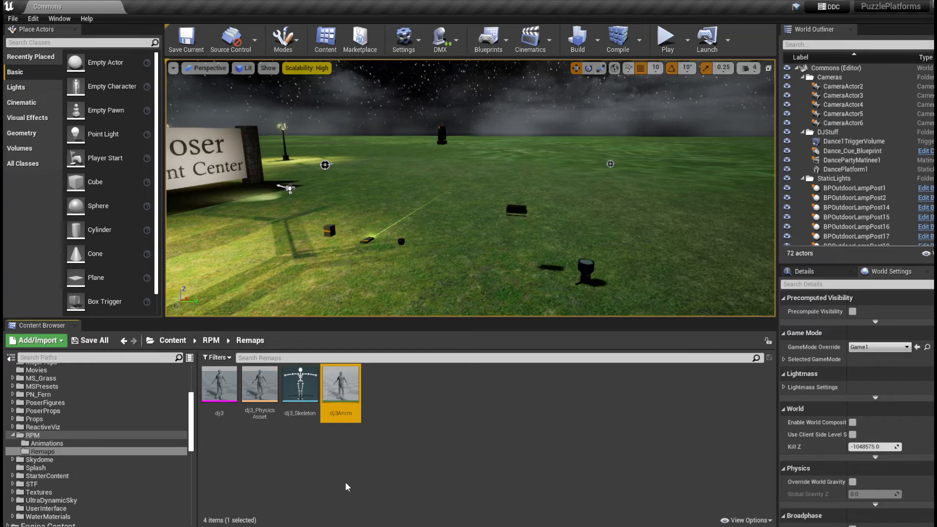
click(455, 441)
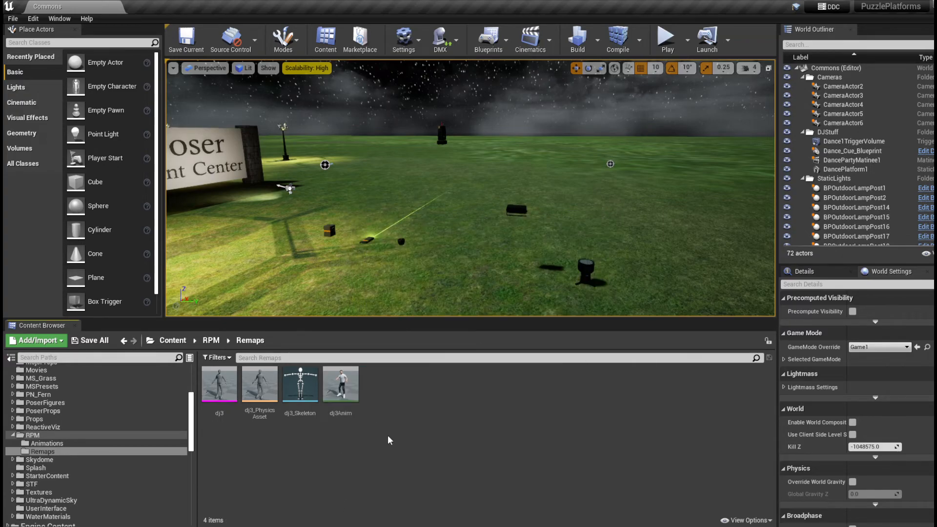
Step: Move dj3Anim from the Remaps folder into the RPM Animations folder
drag(341, 385, 73, 444)
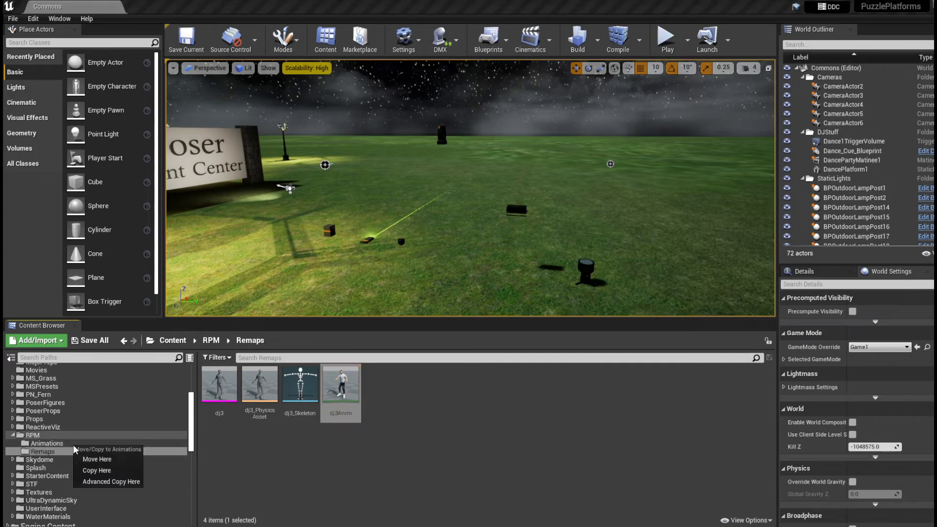
click(112, 463)
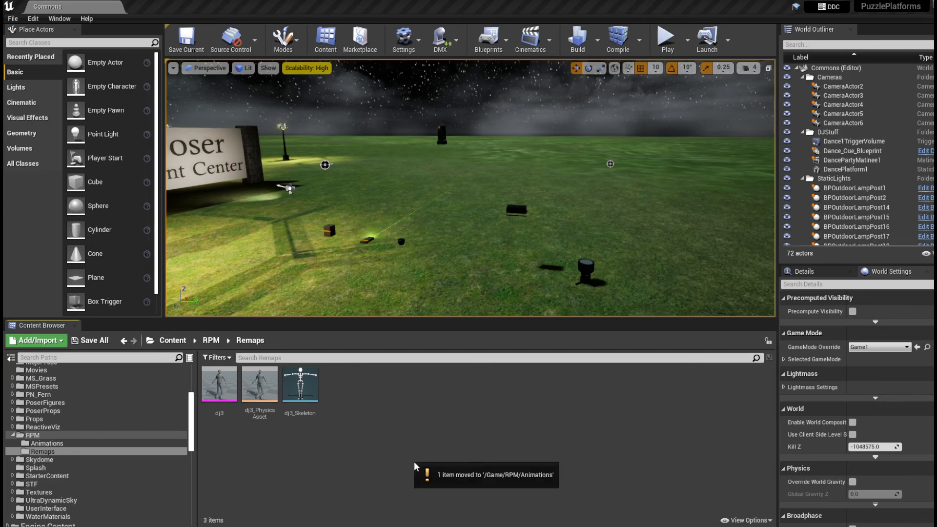
Step: Delete the leftover dj3 mesh, physics asset and skeleton from the Remaps folder
click(207, 394)
shift+click(300, 399)
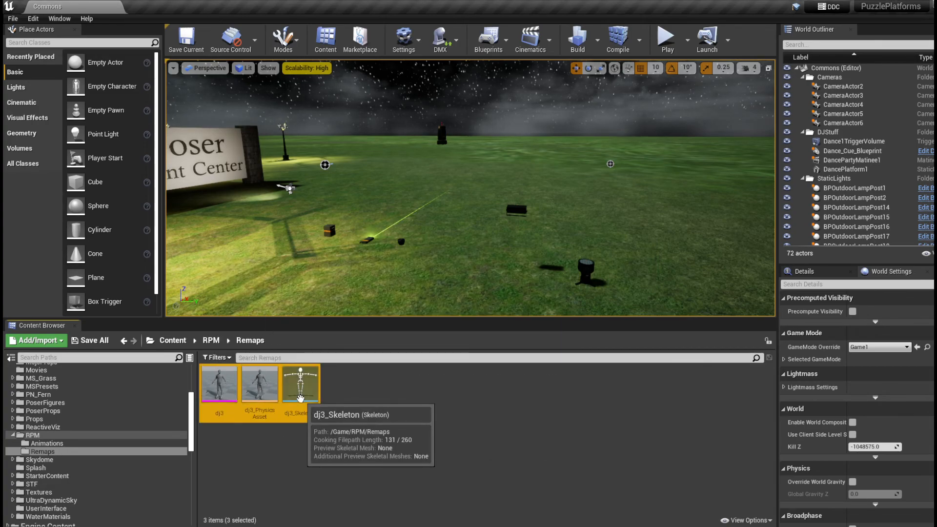
right_click(300, 399)
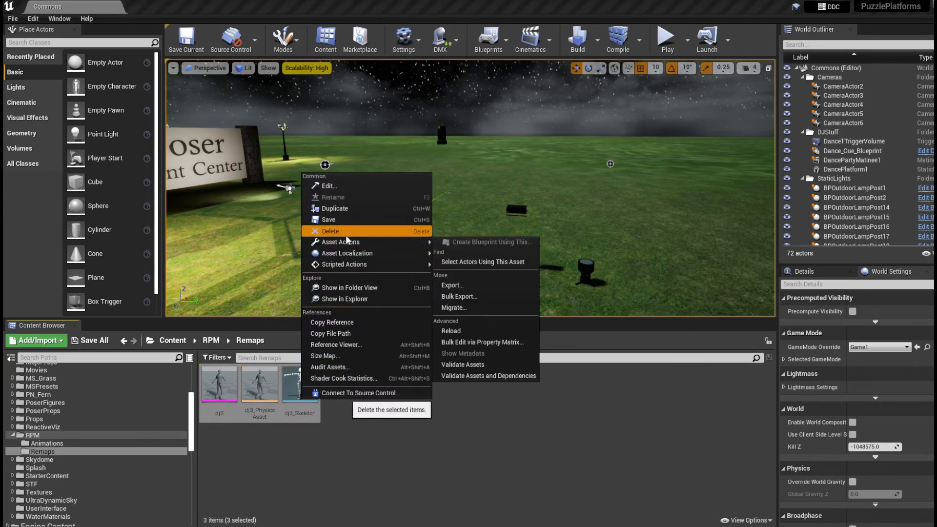
click(325, 226)
click(364, 431)
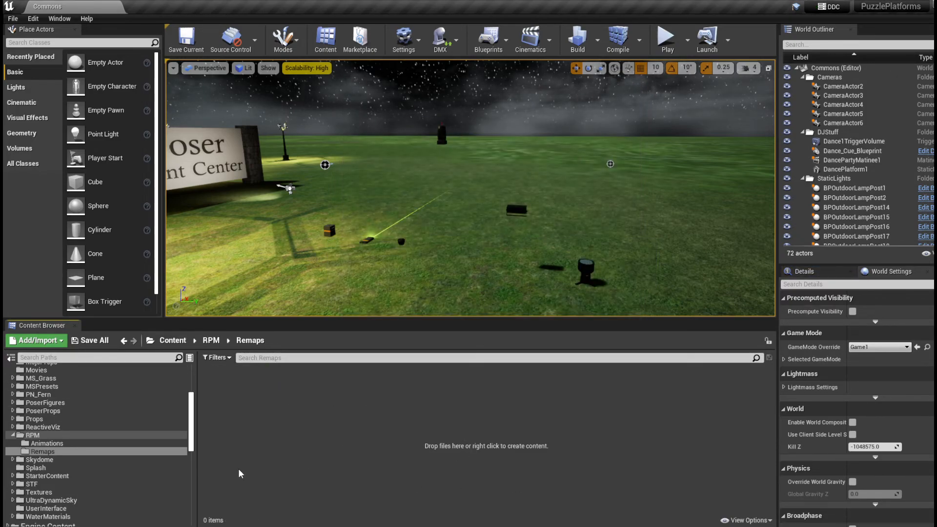
Step: Find dj3Anim in the RPM Animations folder, preview its motion on the character, and close its editor
click(47, 443)
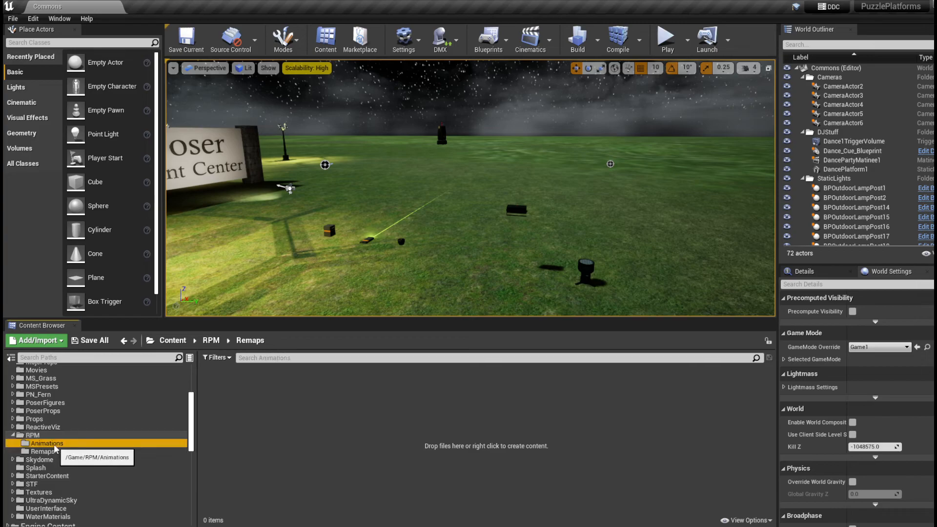
scroll(463, 454, down, 2)
scroll(444, 458, down, 3)
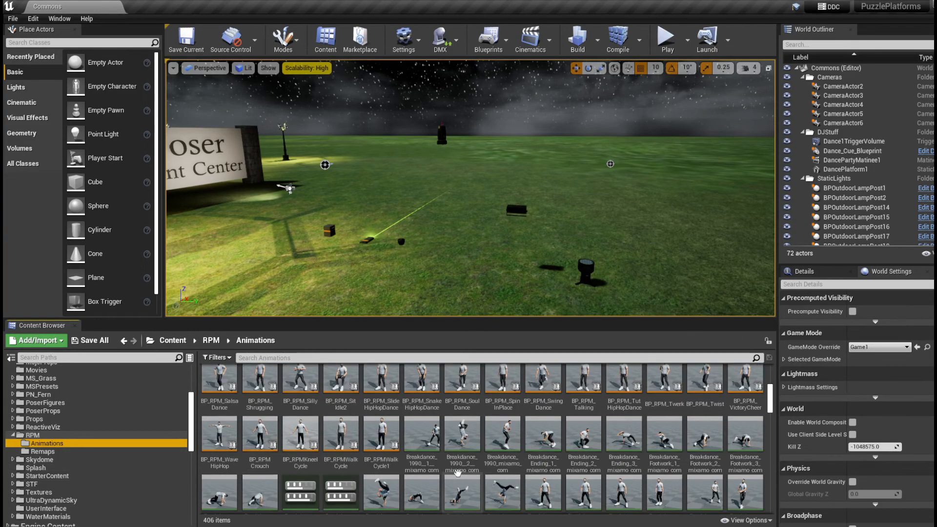
scroll(428, 461, down, 3)
scroll(486, 461, down, 3)
scroll(486, 461, down, 2)
scroll(562, 498, down, 2)
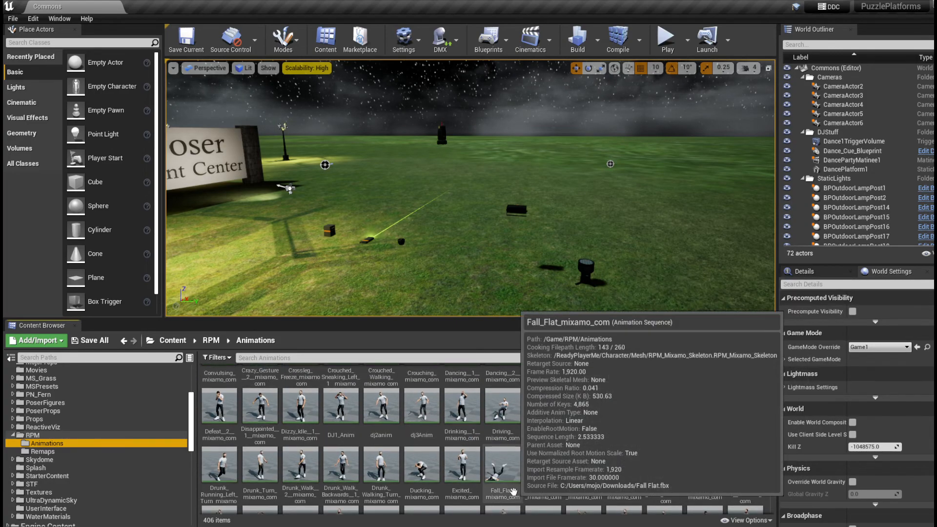
double_click(420, 420)
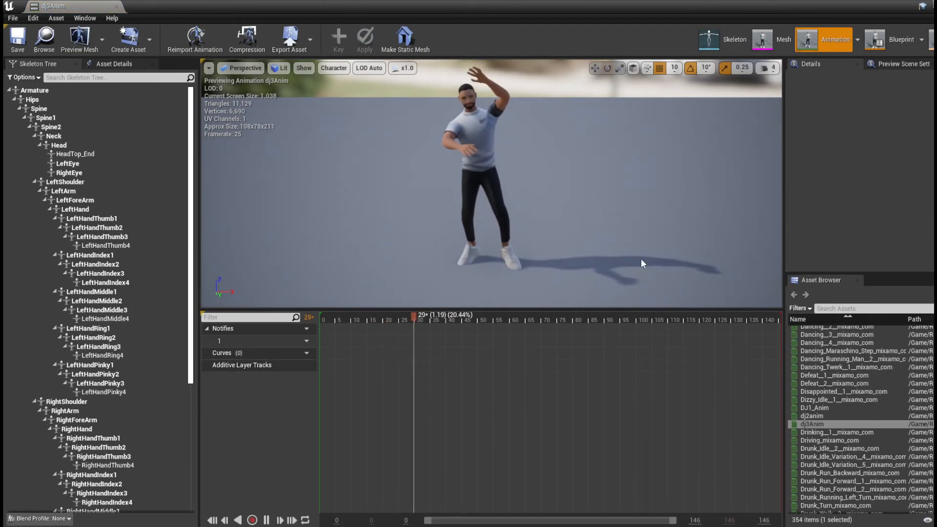
click(116, 6)
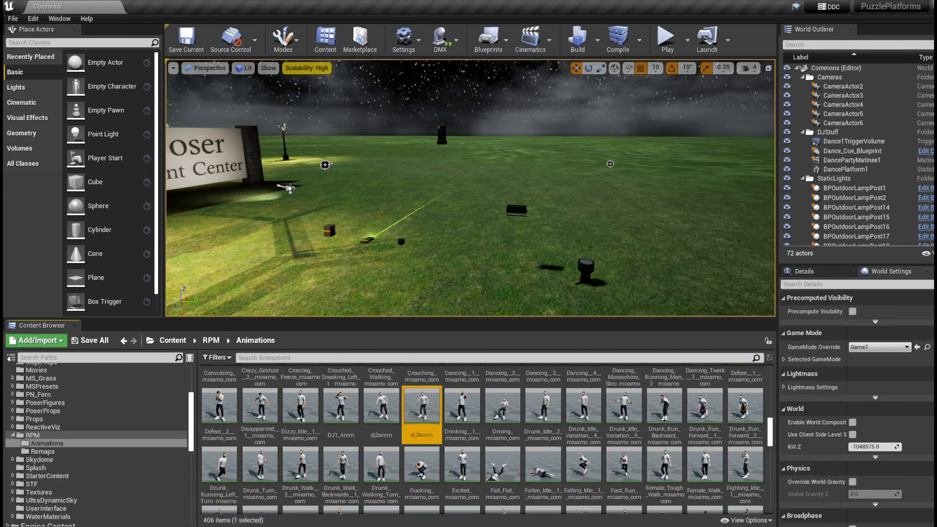
Step: Switch to Blender, back to the AMasterFrame1 retargeting scene
key(alt+Tab)
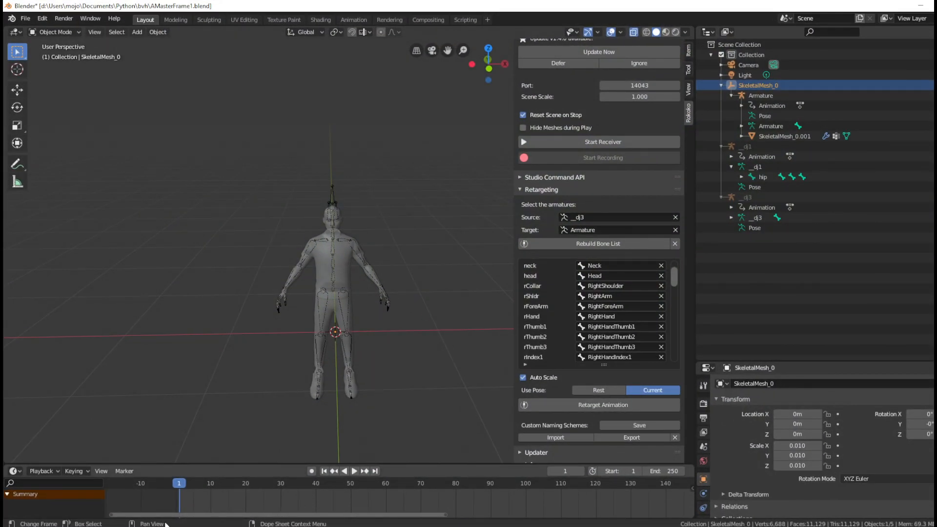